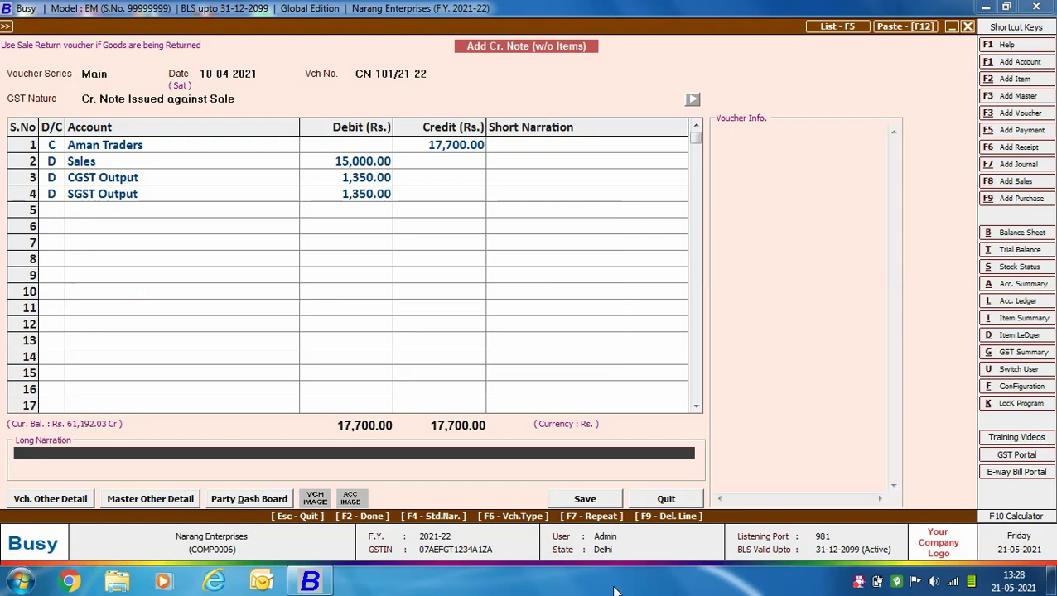
- In the credit note adjustment, set the reason to 02-Post Sale/Purc. Discount and the original invoice number to 1/2021-22
key(F2)
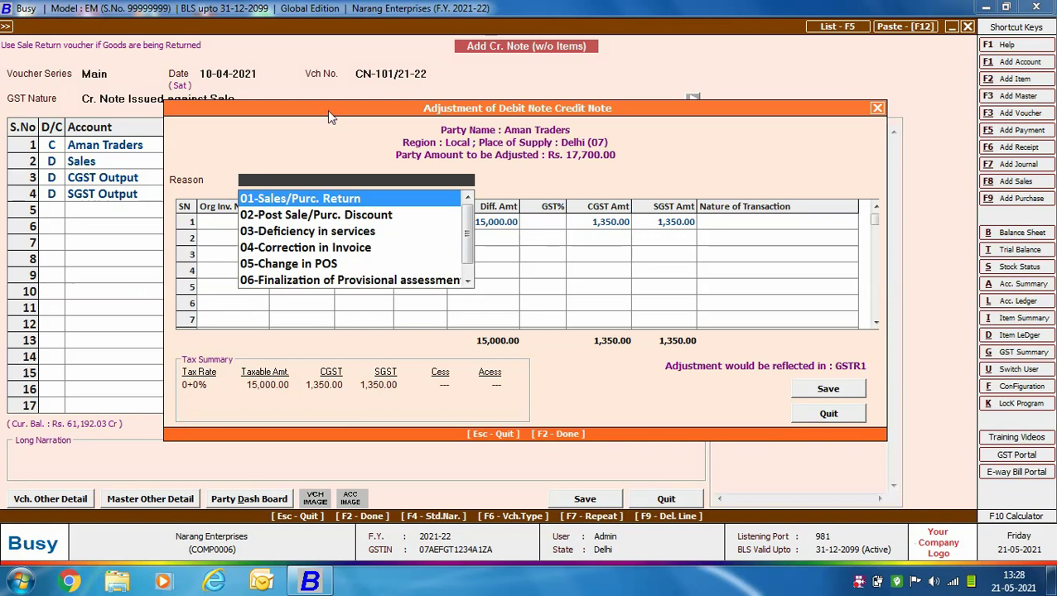
key(Down)
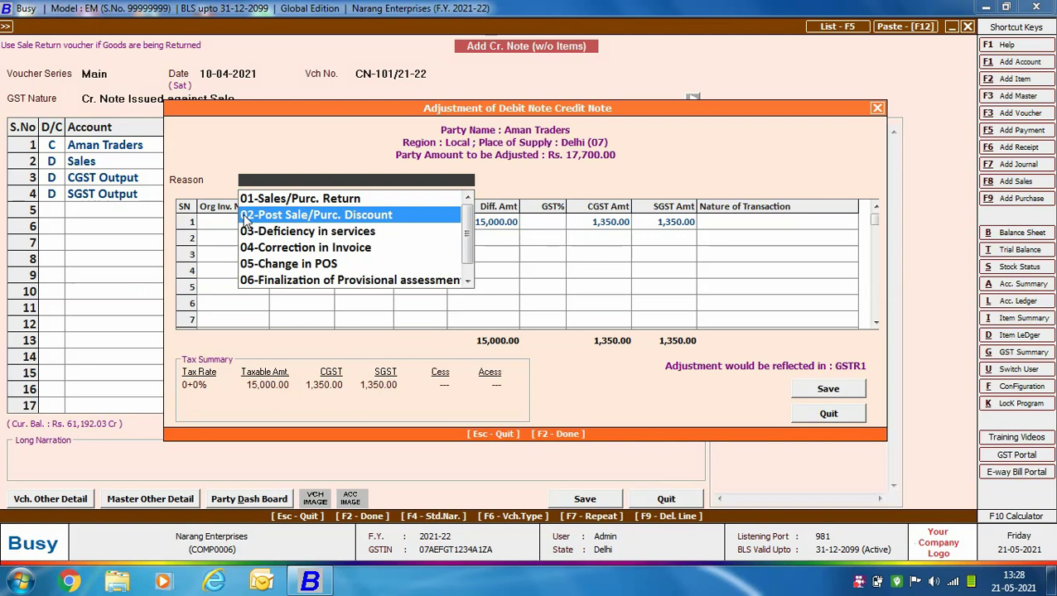
click(434, 218)
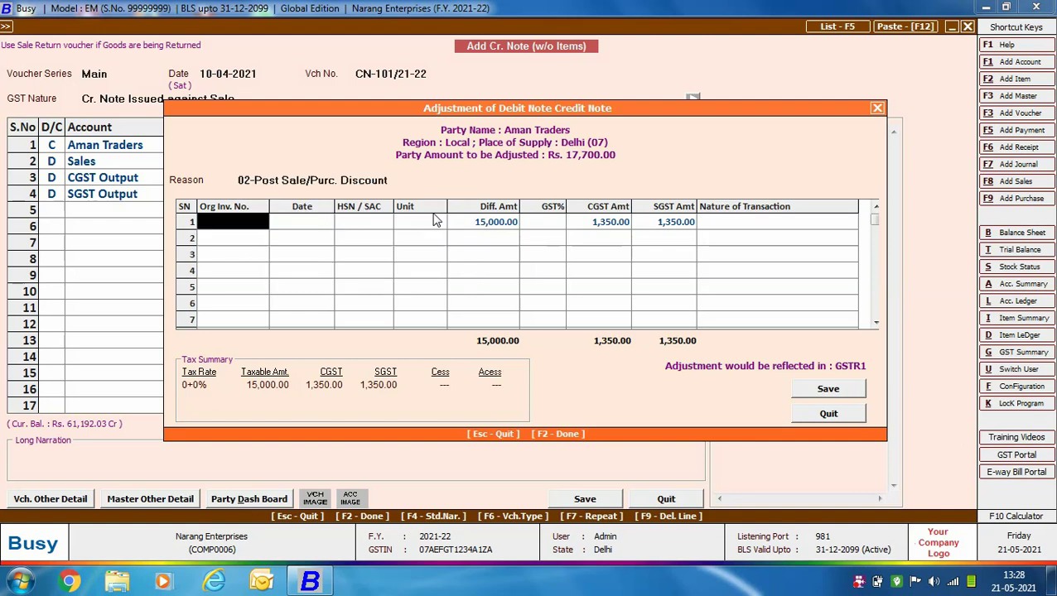
text(1/2021-22)
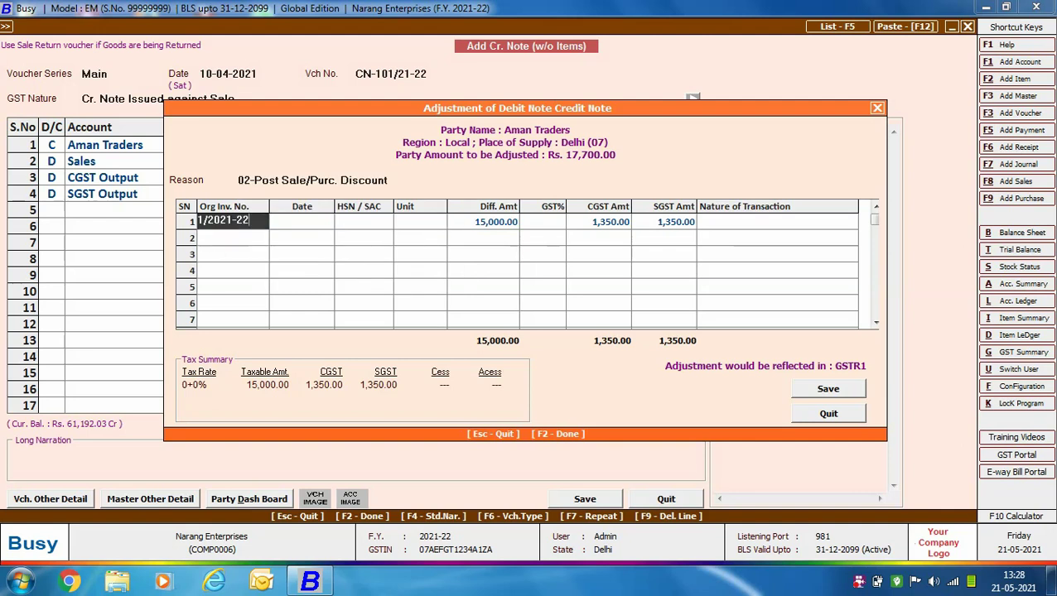
key(Return)
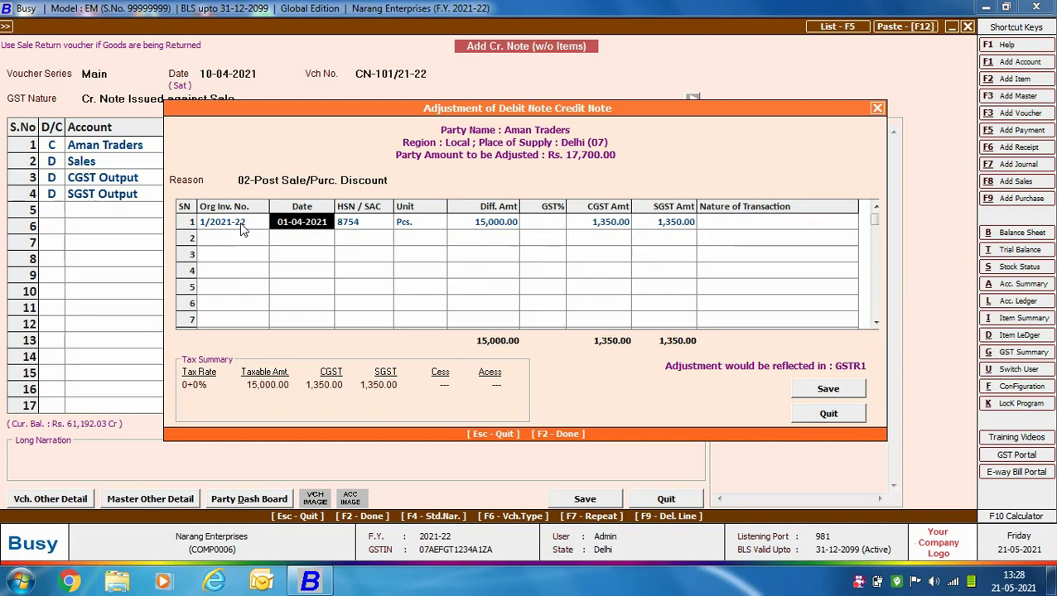
- Complete the adjustment line for the original invoice with 18% GST and Registered as the nature of transaction
key(Return)
key(Return)
key(Return)
key(Return)
key(Return)
key(Return)
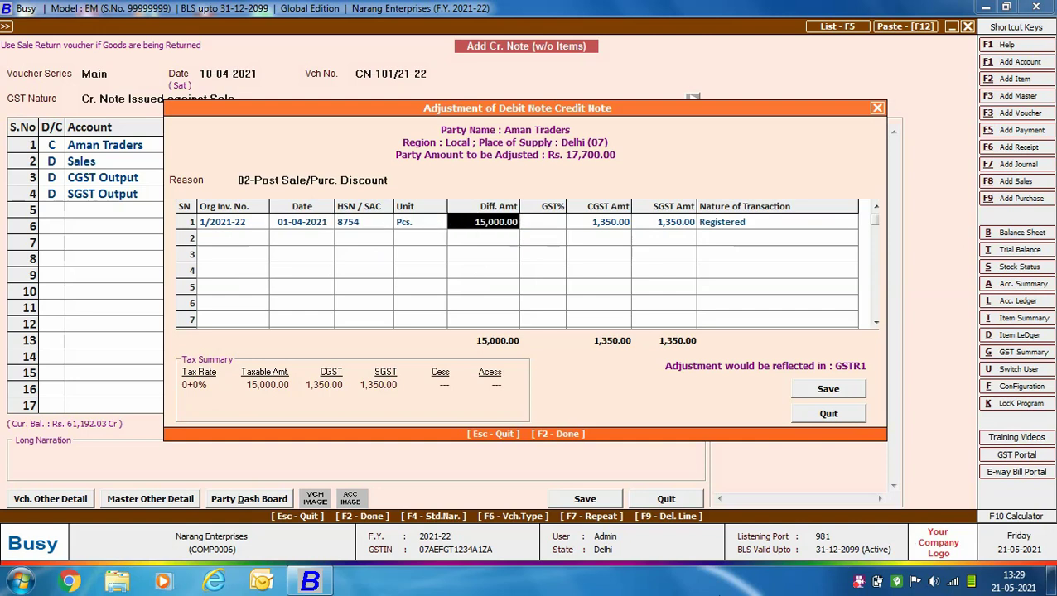
key(Return)
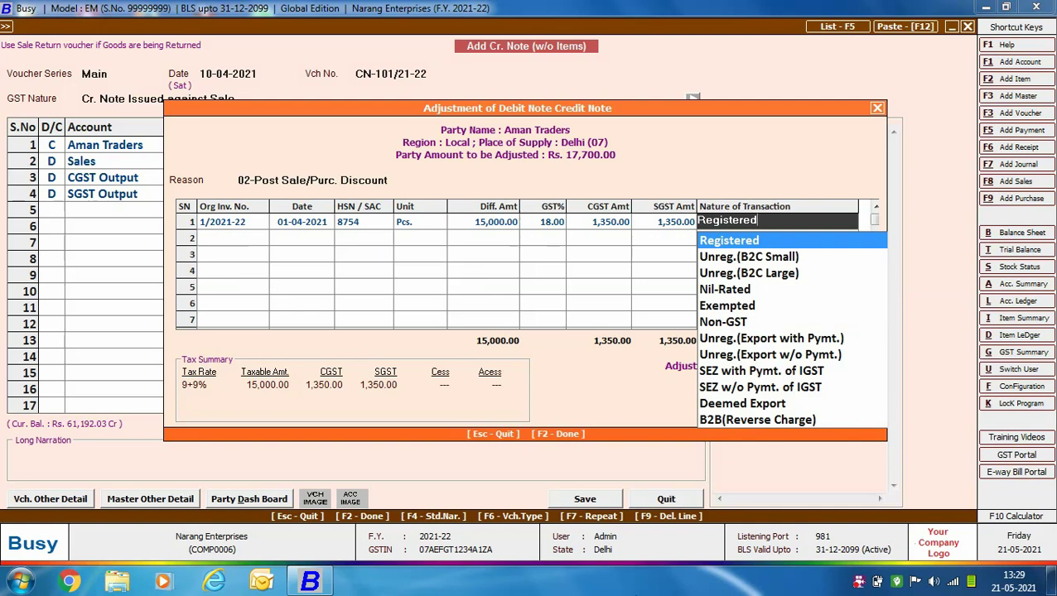
key(Return)
- Save the adjustment and the credit note voucher, and close the voucher entry form
click(853, 390)
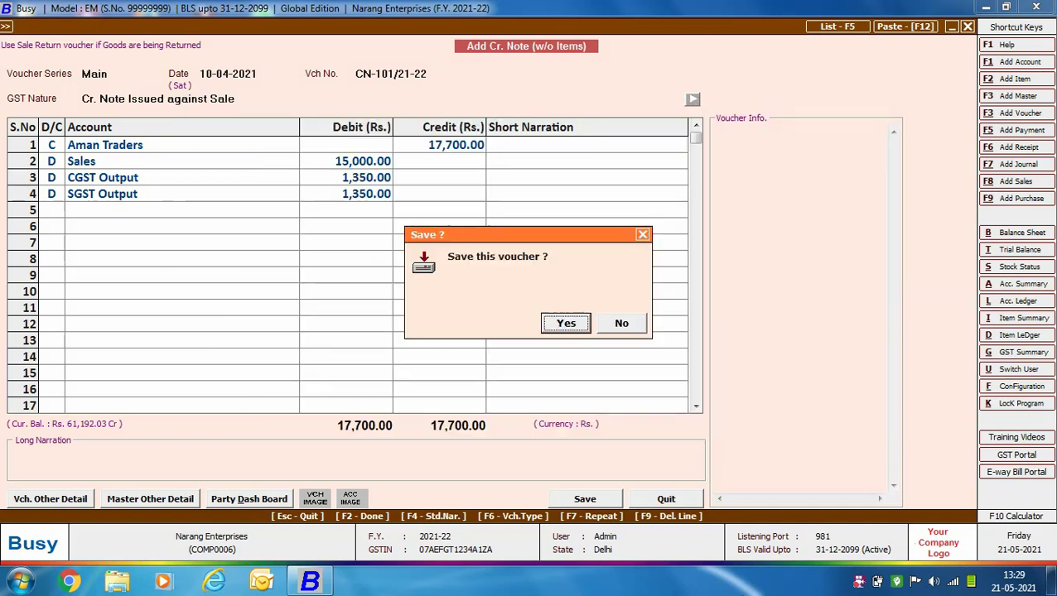
key(Return)
key(Escape)
key(Escape)
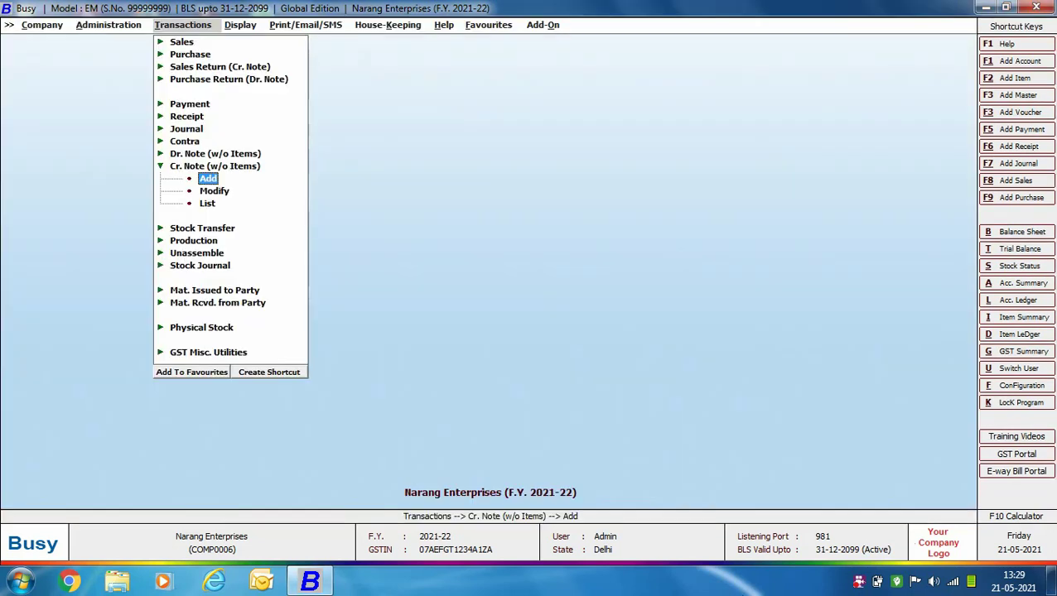
- Start a Sales Return (Cr. Note) voucher in the Main series, dated 12-04-2021, with voucher number SR-111/21-22
click(260, 68)
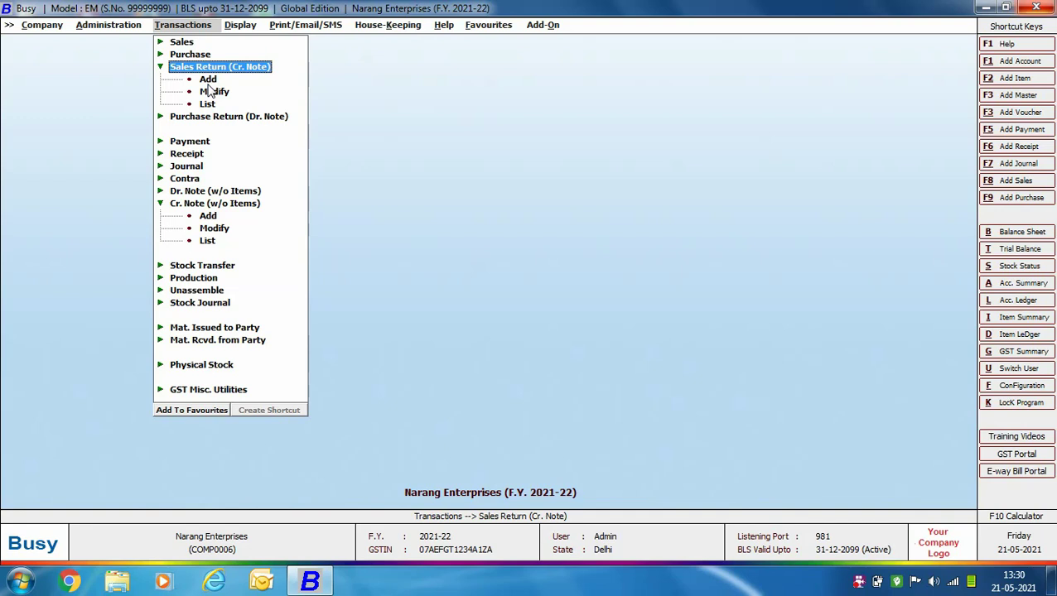
click(208, 80)
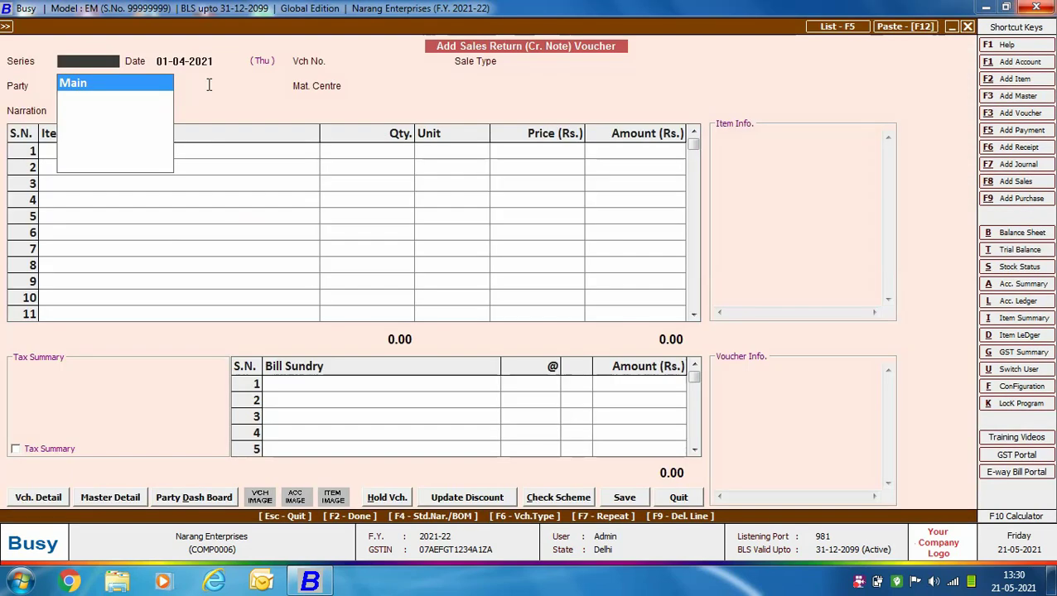
key(Return)
text(12-0)
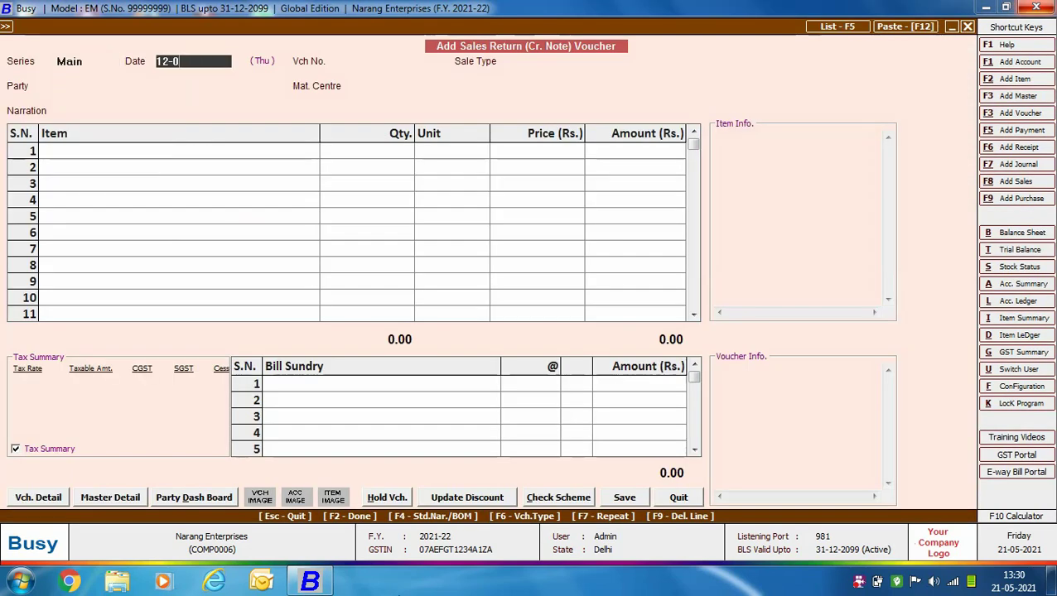
key(Return)
text(SR-111/21-22)
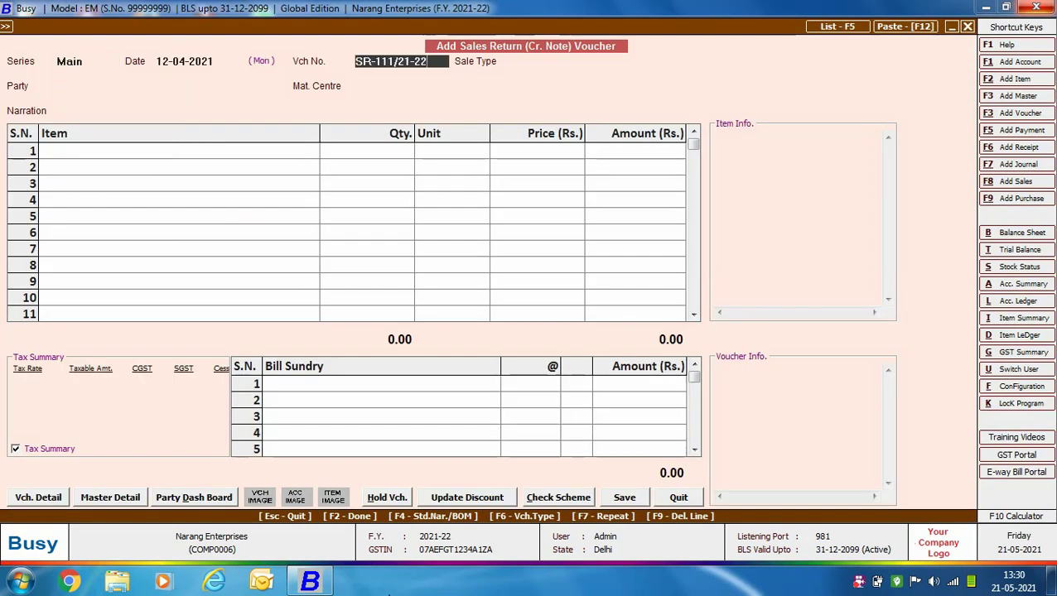
- Set the sale type to I/GST-28% and the party to Nayjyot Industries
key(Return)
key(Down)
key(Down)
key(Down)
key(Down)
key(Down)
key(Return)
text(NA)
key(Down)
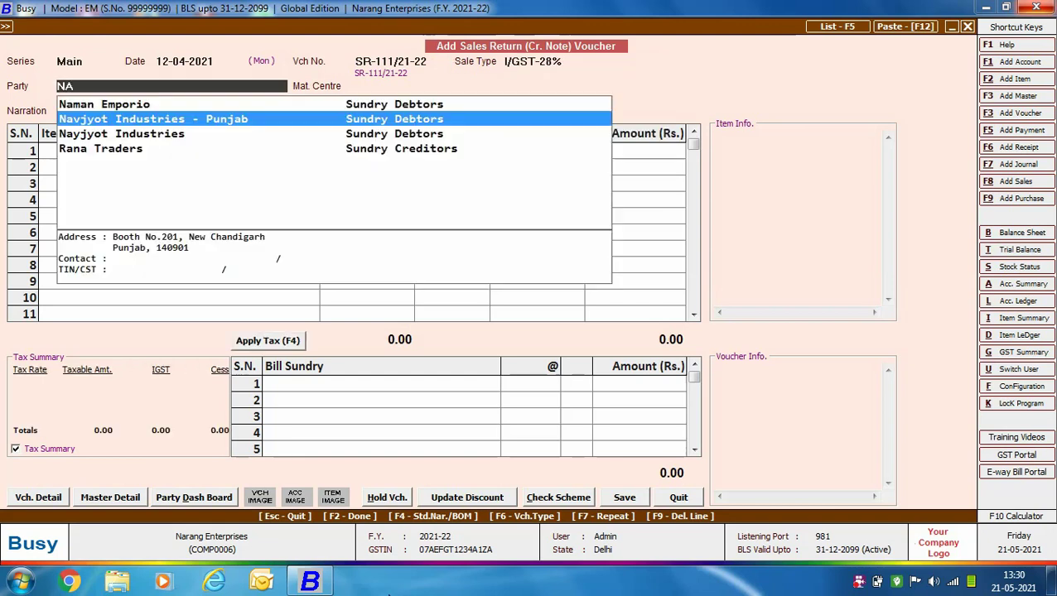
key(Down)
key(Return)
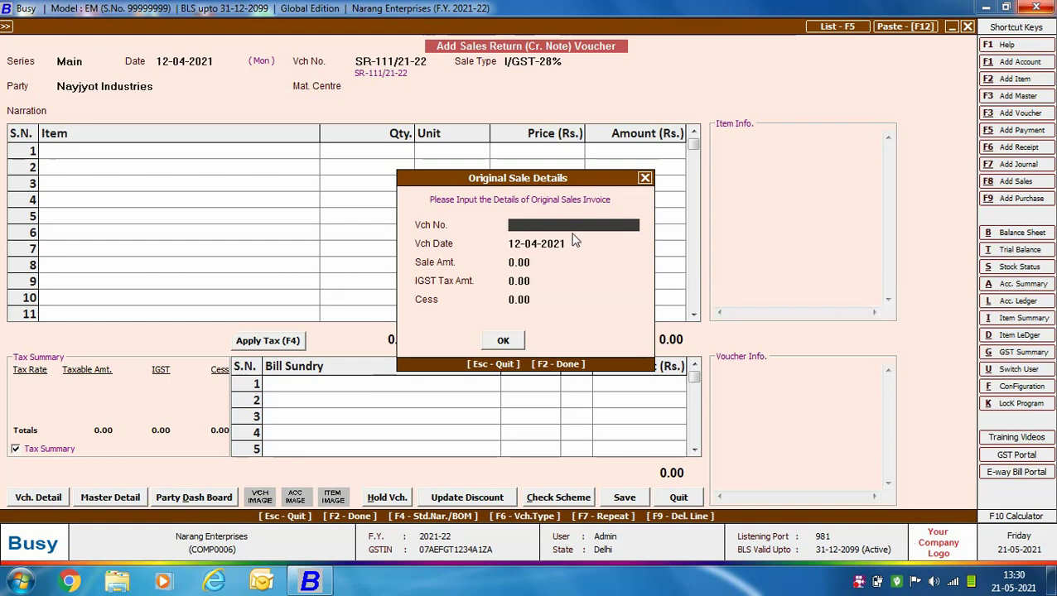
- Enter 2/2021-22 as the original sales invoice, accept its details, and use Main Store as the material centre
text(2/2021-22)
key(Return)
key(Return)
key(Return)
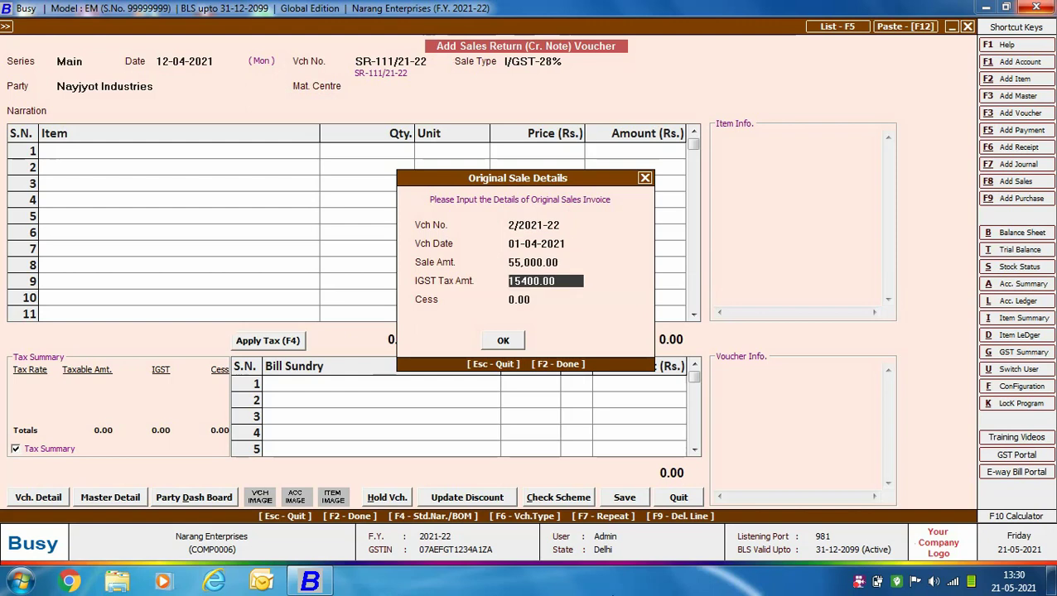
key(Return)
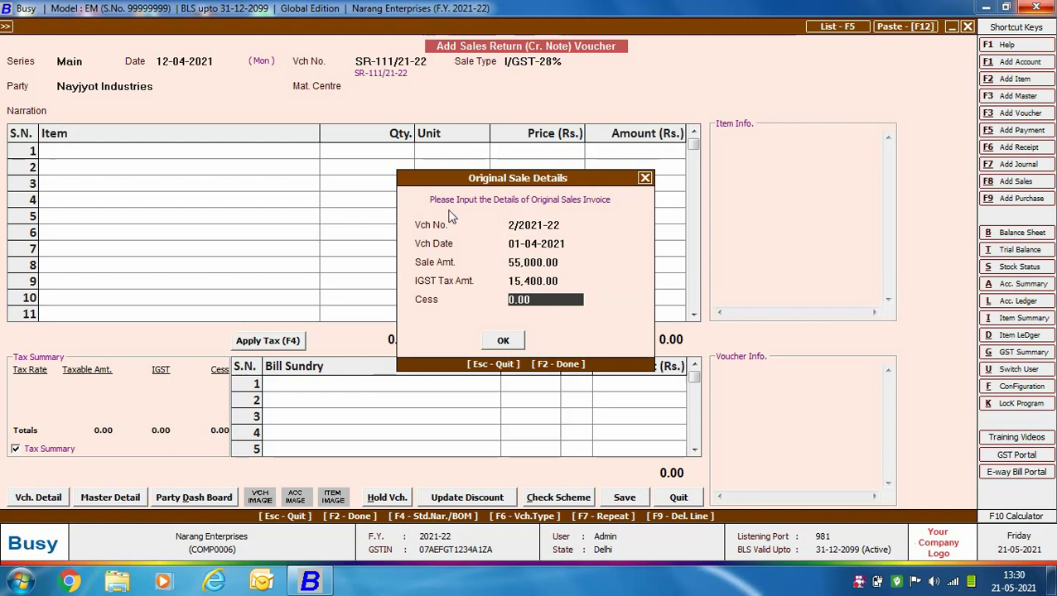
click(501, 342)
key(Return)
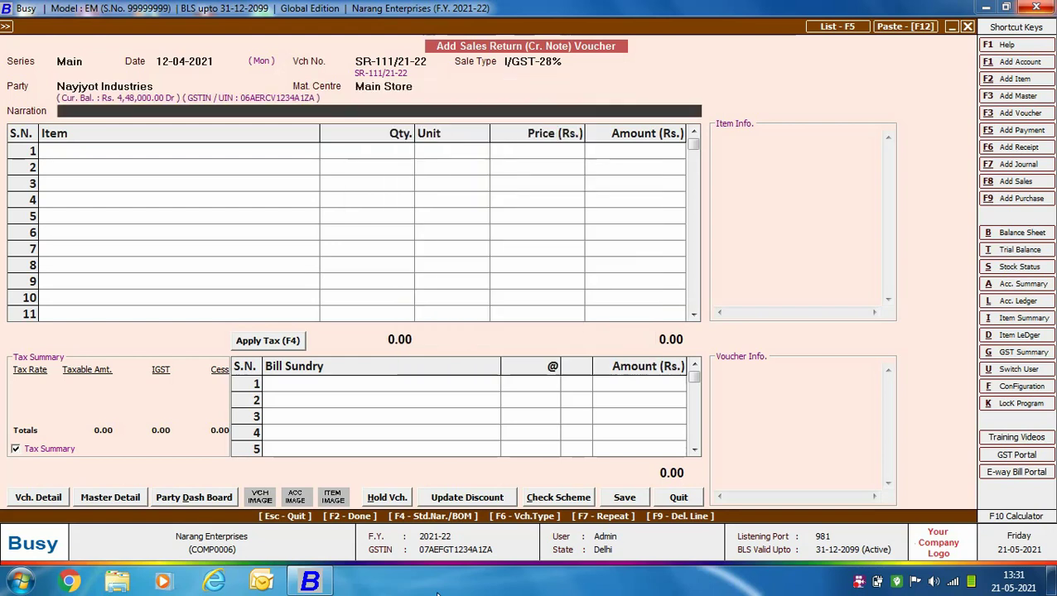
- Add Bluetooth Earphones as the returned item with quantity 10 Pcs. and price 550
key(Return)
key(Down)
key(Return)
text(10)
key(Return)
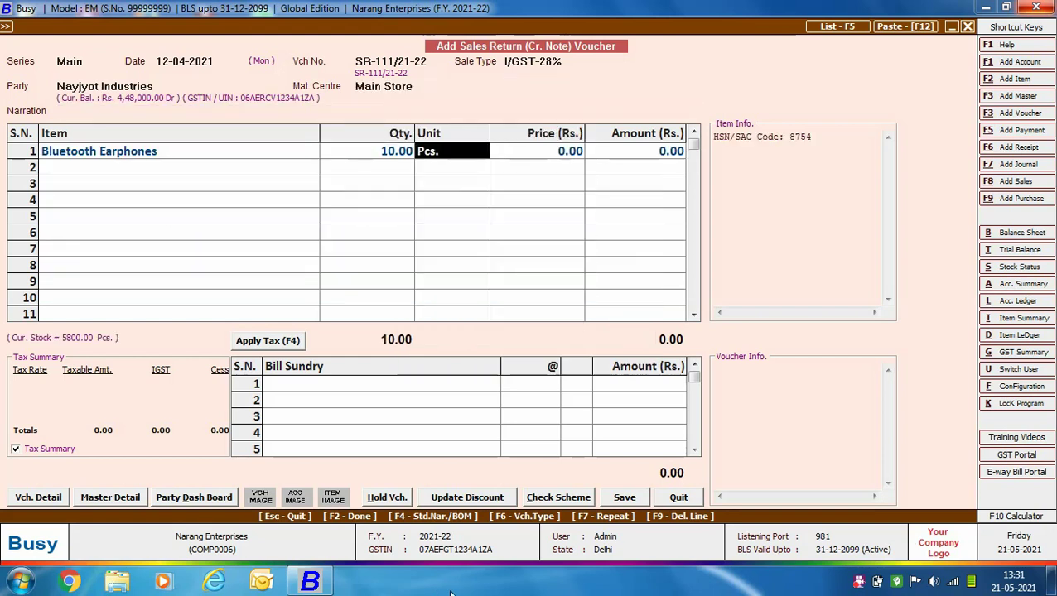
key(Return)
text(550)
key(Return)
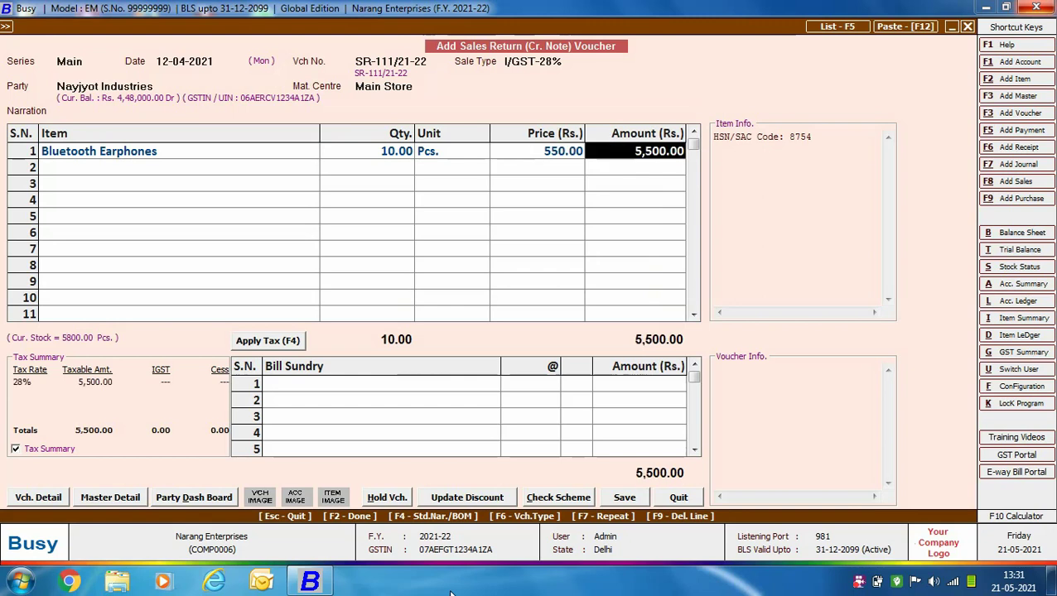
- Apply 28% IGST to the sales return, save the voucher, and close the entry form
key(Return)
key(Return)
key(F4)
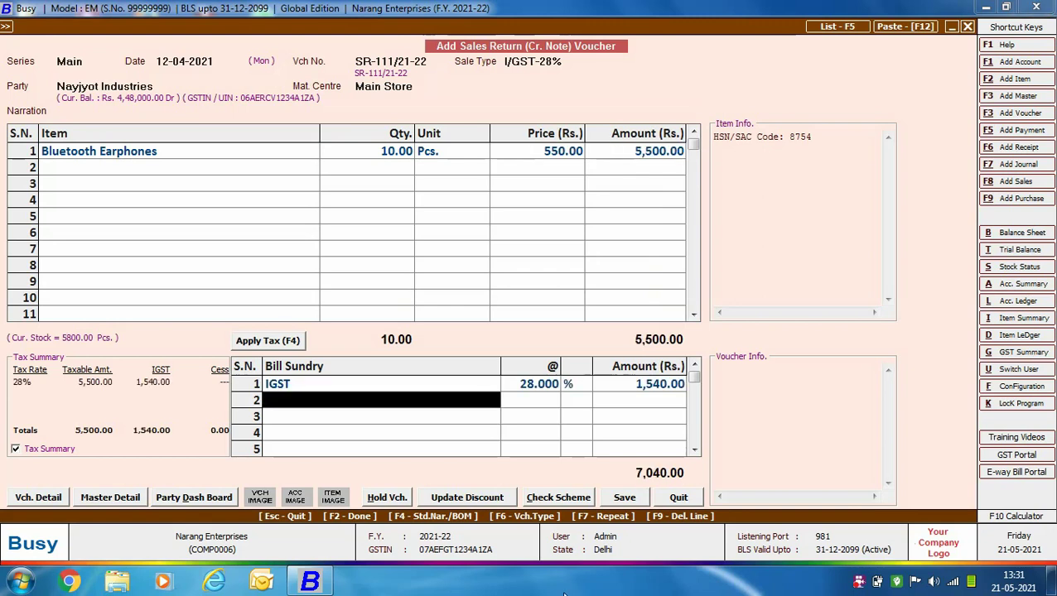
key(Return)
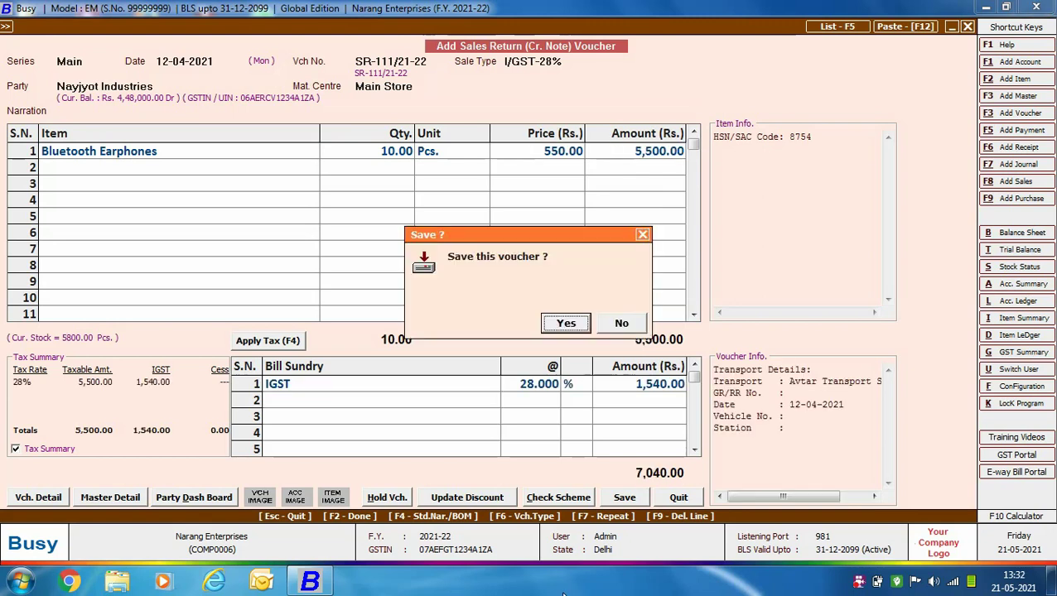
key(Return)
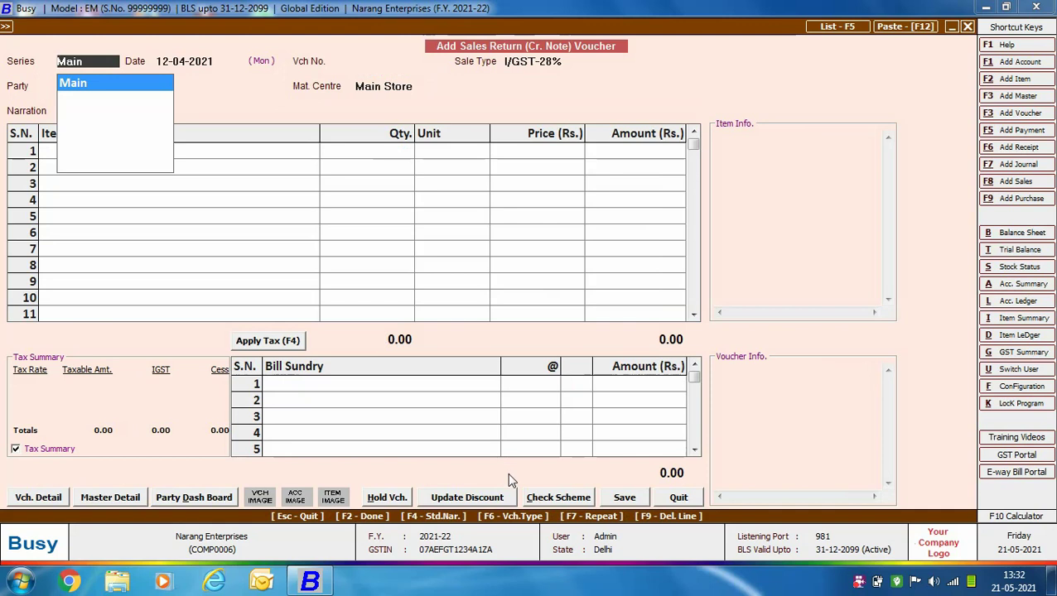
key(Escape)
key(Escape)
- Start a Dr. Note (w/o Items) in series Main, dated 12-04-2021, number DN-201/21-22, with GST nature Dr. Note Issued against Sale
click(197, 192)
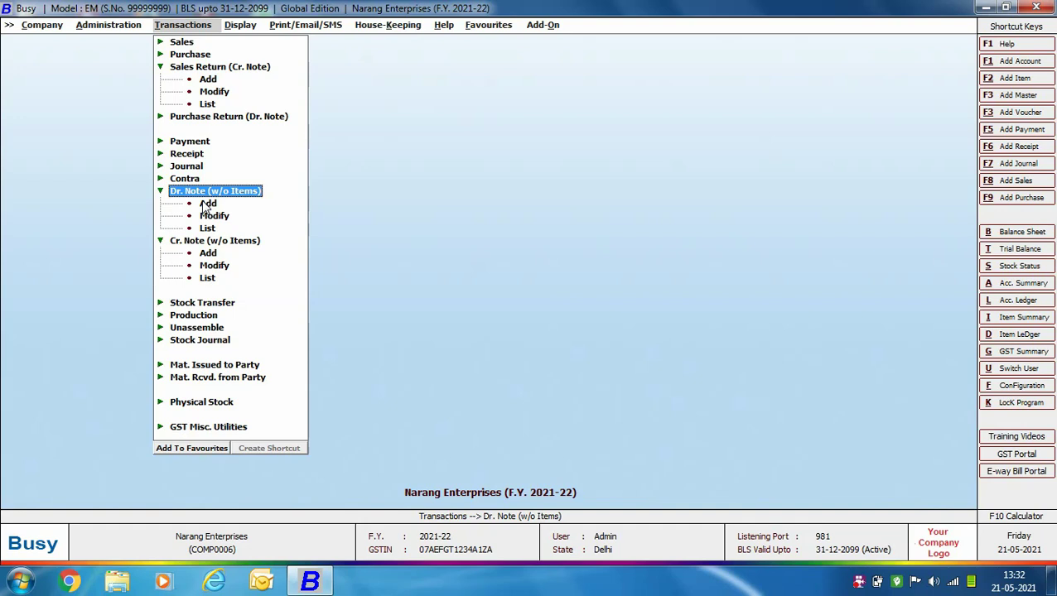
click(207, 204)
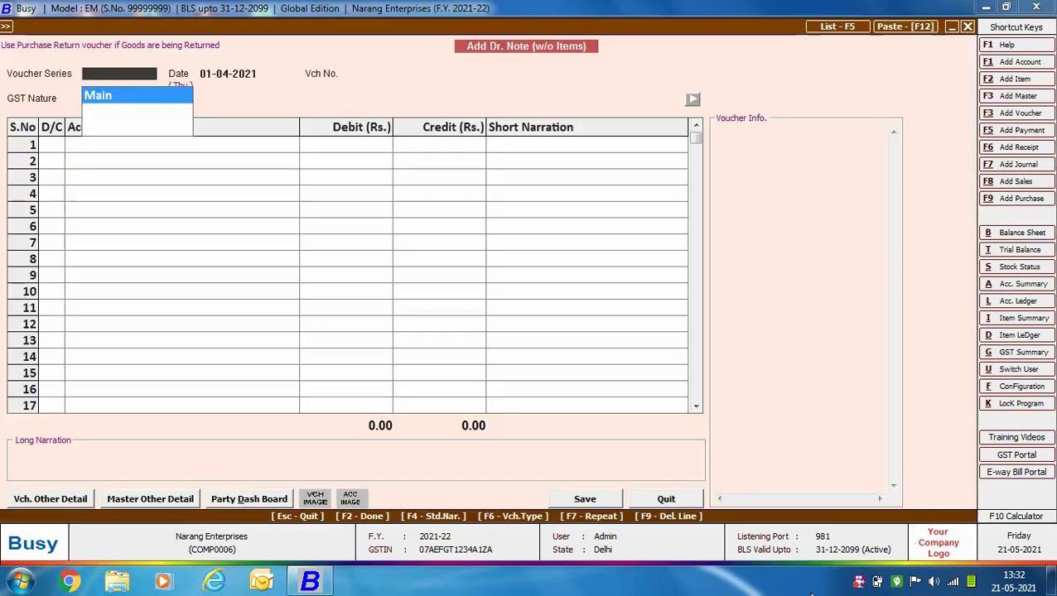
key(Return)
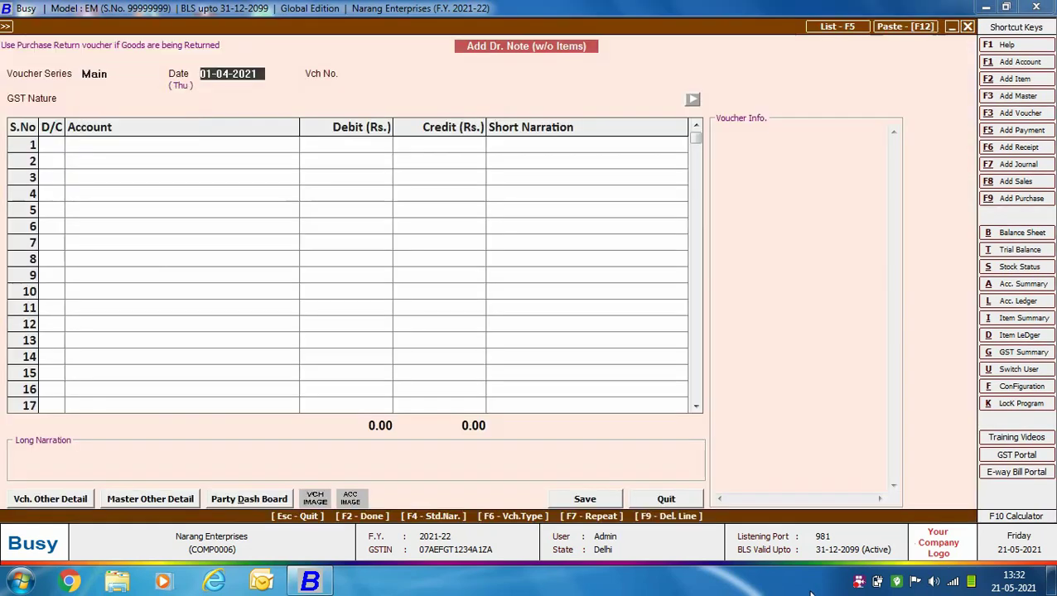
text(12-04)
key(Return)
text(DN-201/21-22)
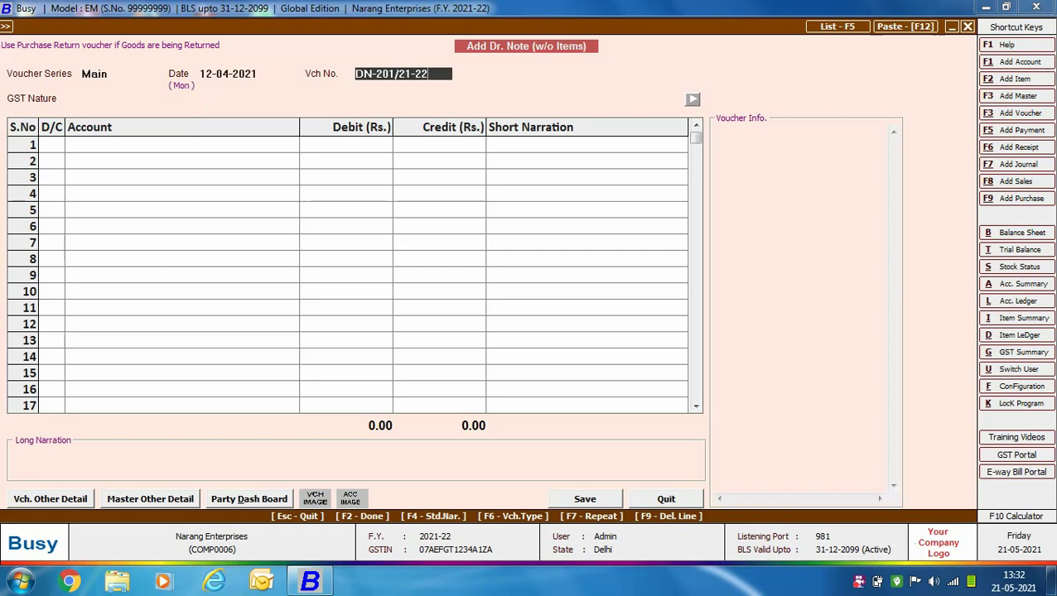
key(Return)
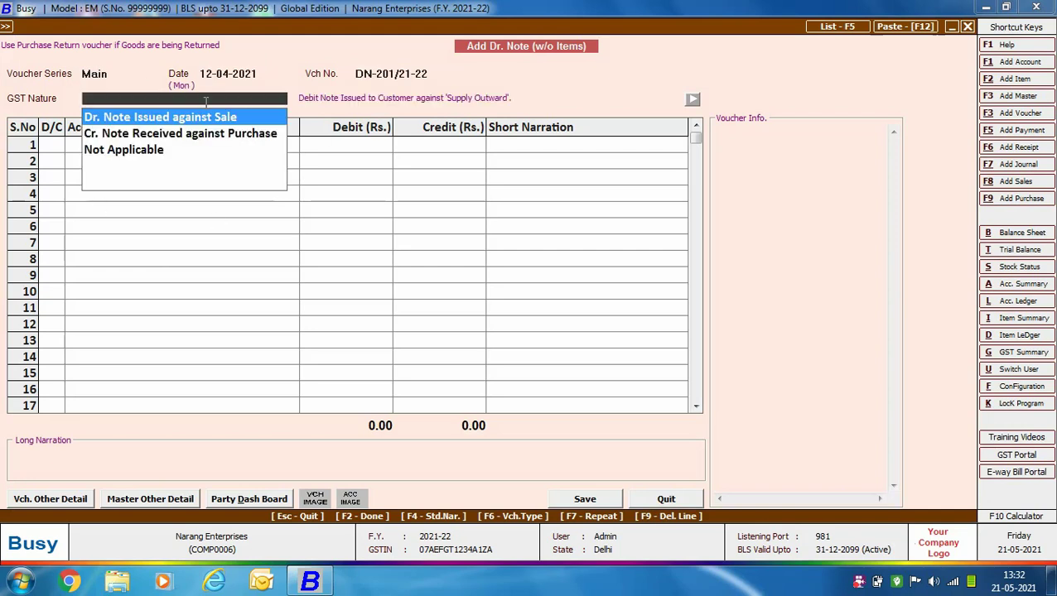
click(141, 117)
- Debit Aman Traders with 4,720 in the first row of the debit note
key(Return)
text(aMA)
key(Return)
text(4720)
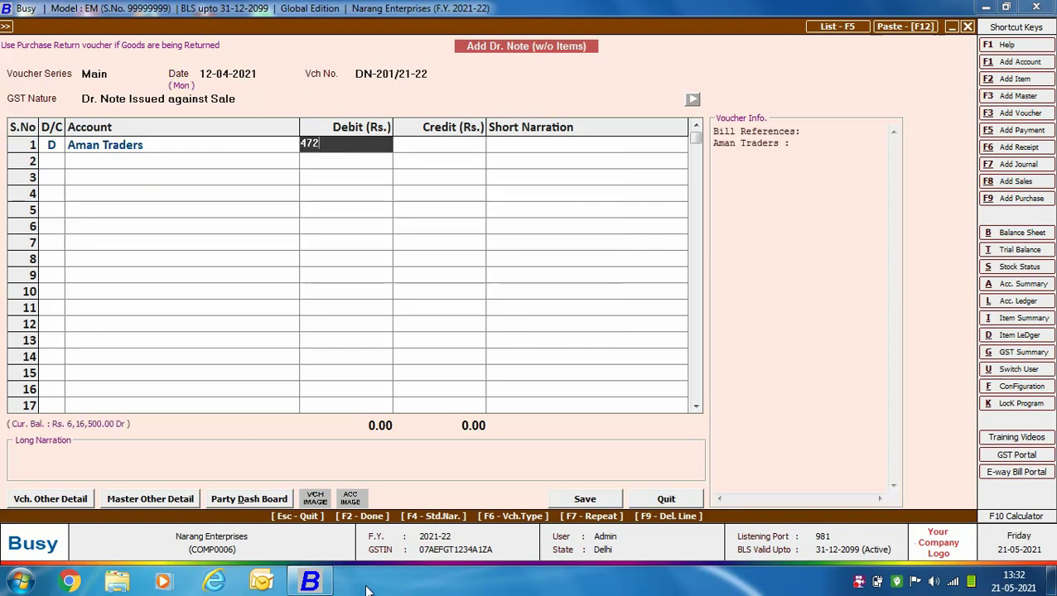
key(Return)
key(Return)
- Credit the Sales account with 4,000 in the second row
key(Return)
text(sAL)
key(Down)
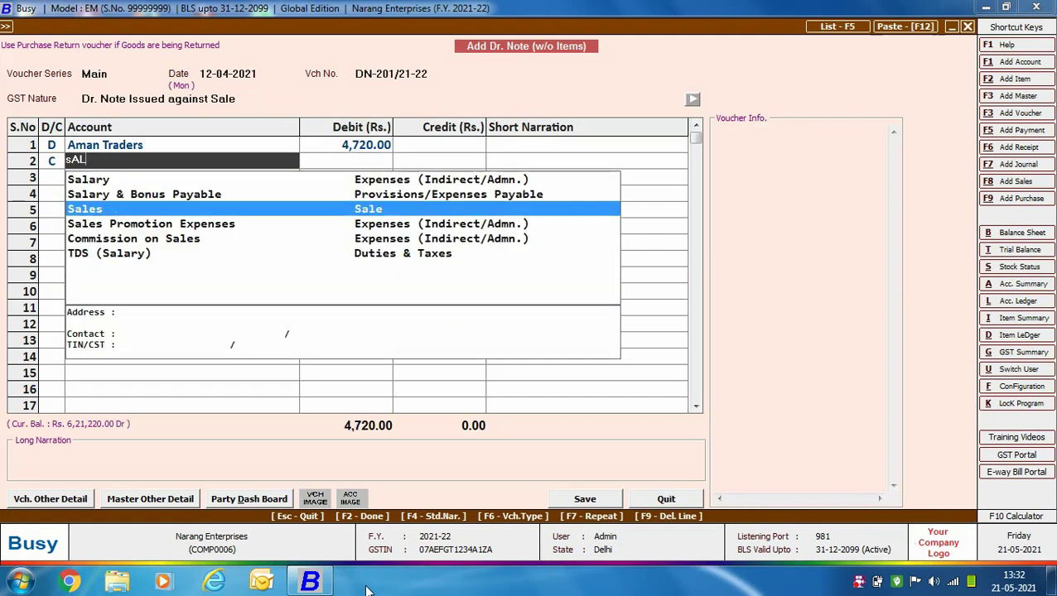
key(Return)
text(4000)
key(Return)
- Credit CGST Output and SGST Output with 360 each
key(Return)
text(cG)
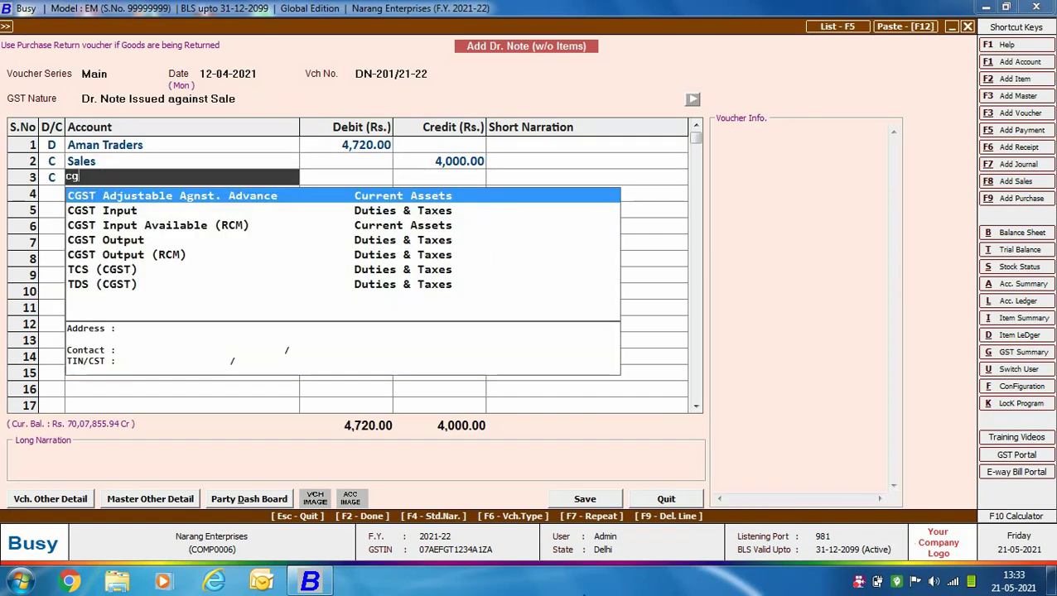
key(Down)
key(Down)
key(Down)
key(Return)
text(360)
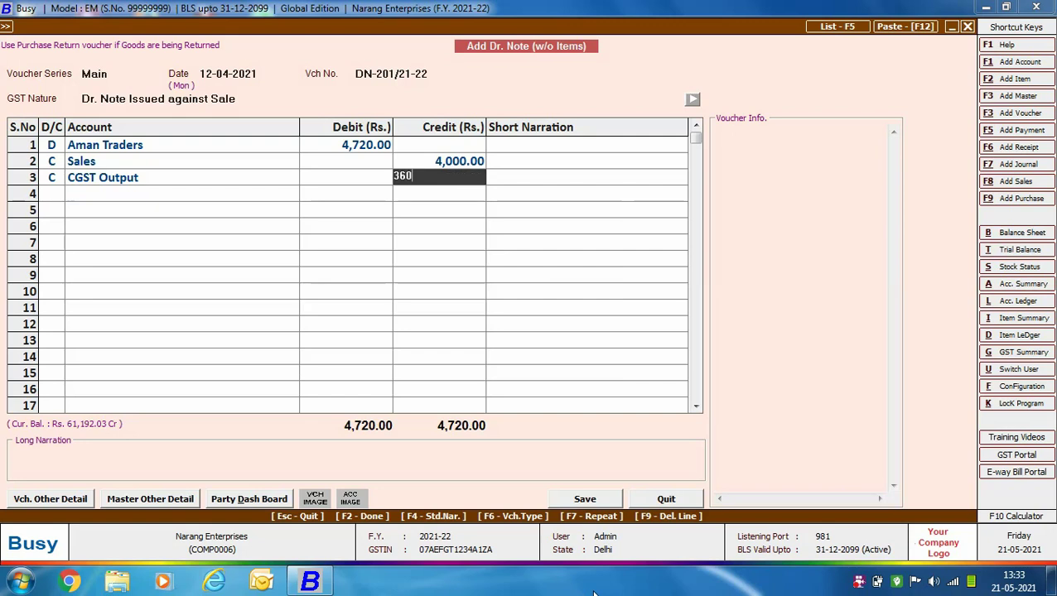
key(Return)
key(Return)
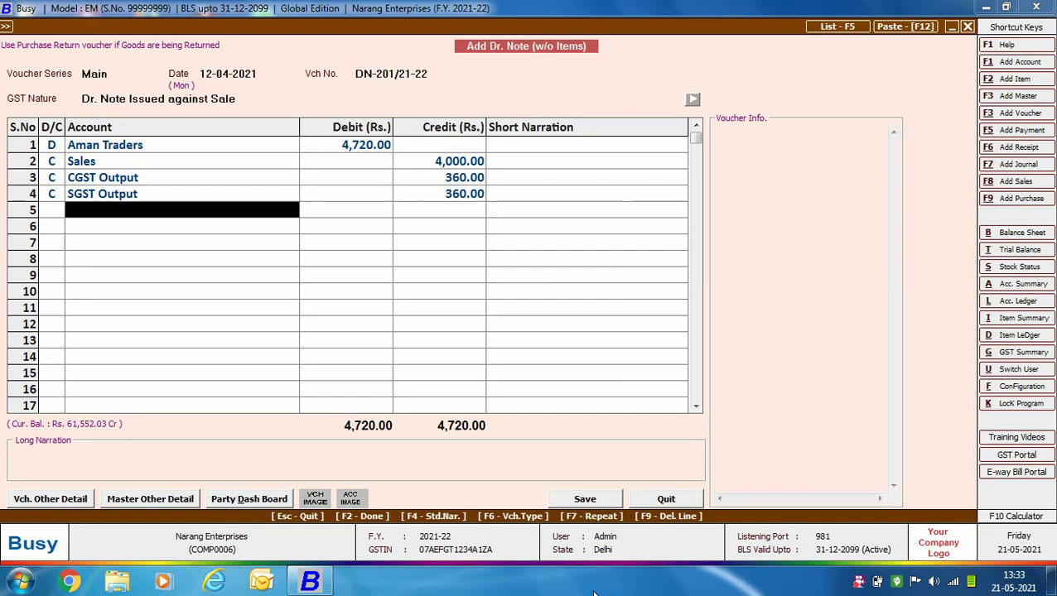
- In the debit note's adjustment details, choose reason 04-Correction in Invoice and enter original invoice 3/2021-22 with its date, HSN and unit
key(Return)
key(Return)
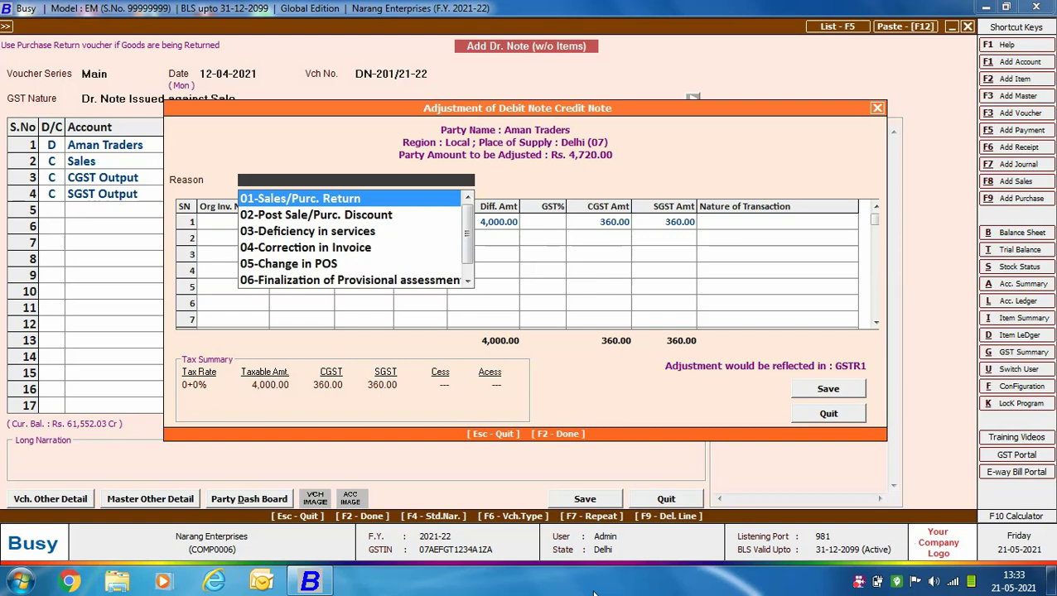
key(Down)
key(Down)
key(Down)
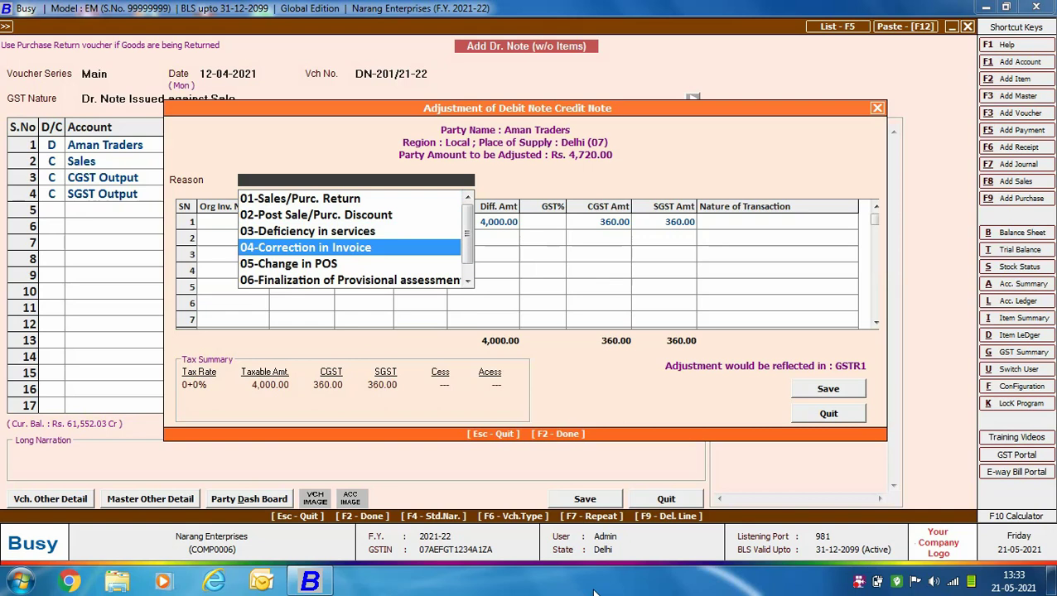
key(Return)
text(3/2021-22)
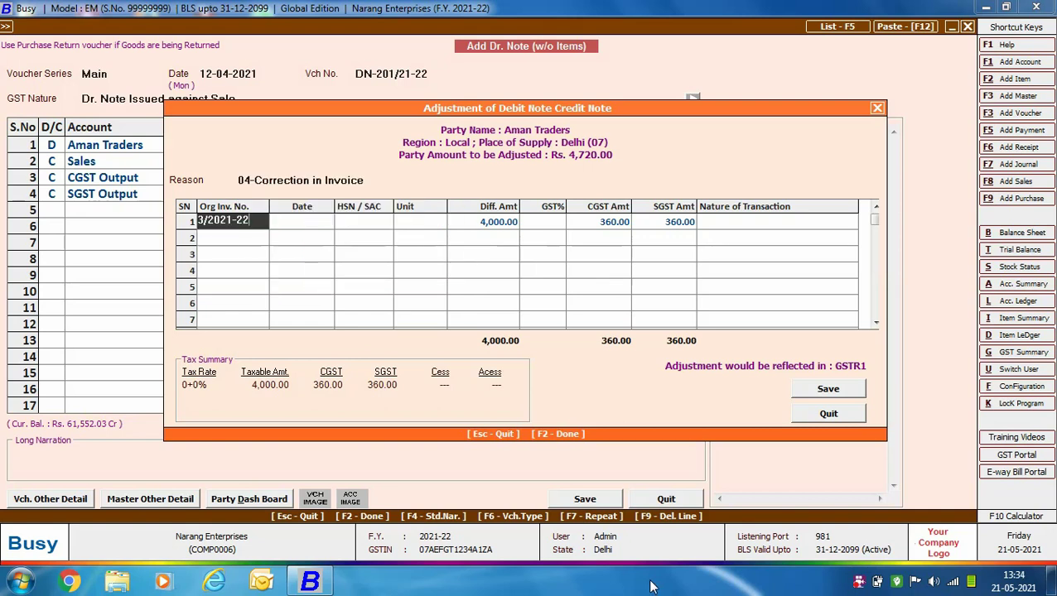
key(Return)
key(Return)
key(Return)
key(Return)
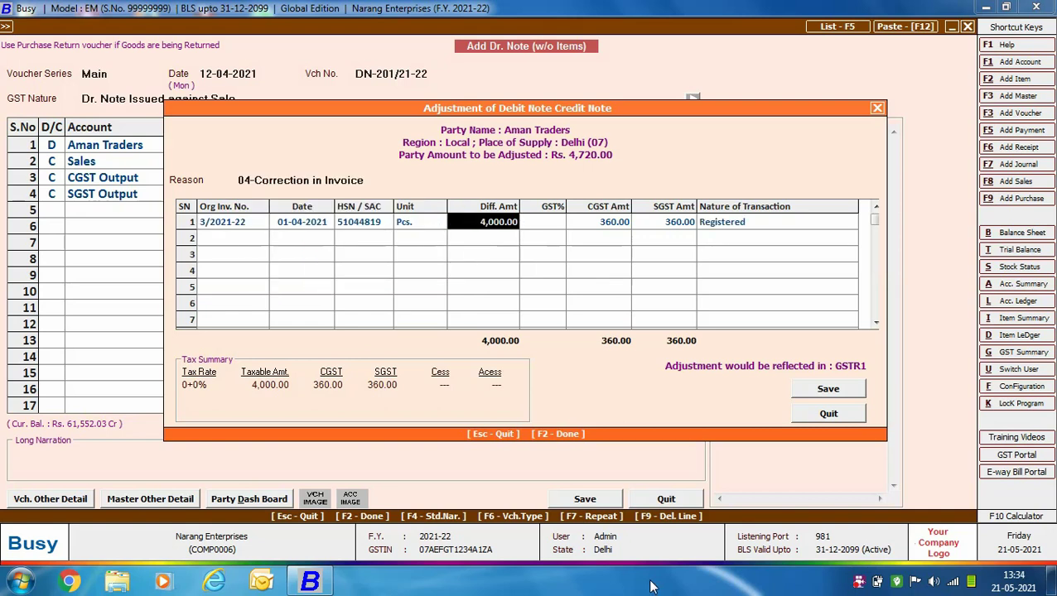
- Set the adjustment's GST rate to 18% with nature of transaction Registered, and save the adjustment and the debit note
key(Return)
text(18)
key(Return)
key(Return)
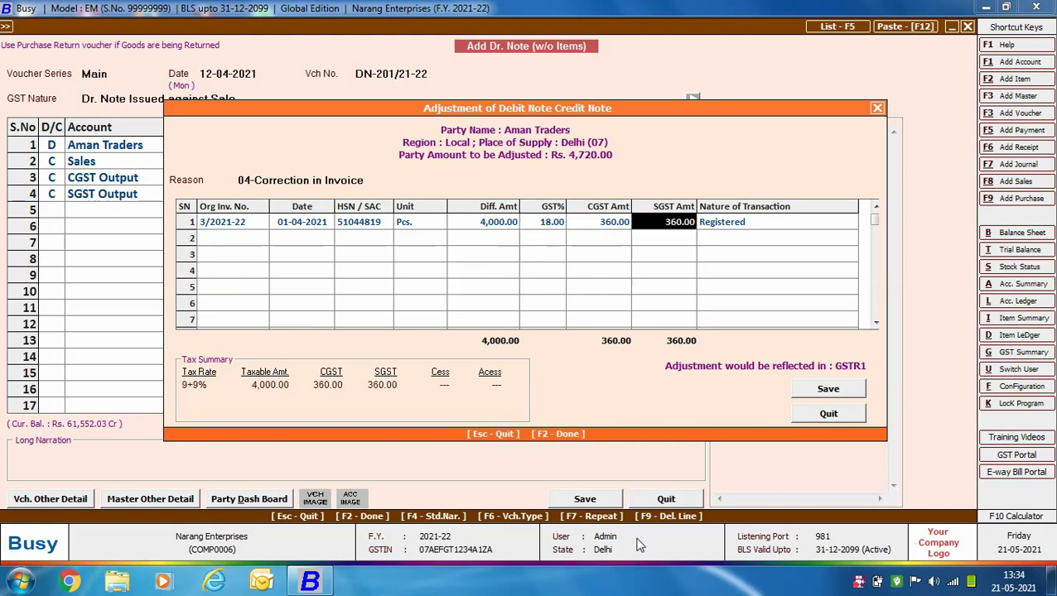
key(Return)
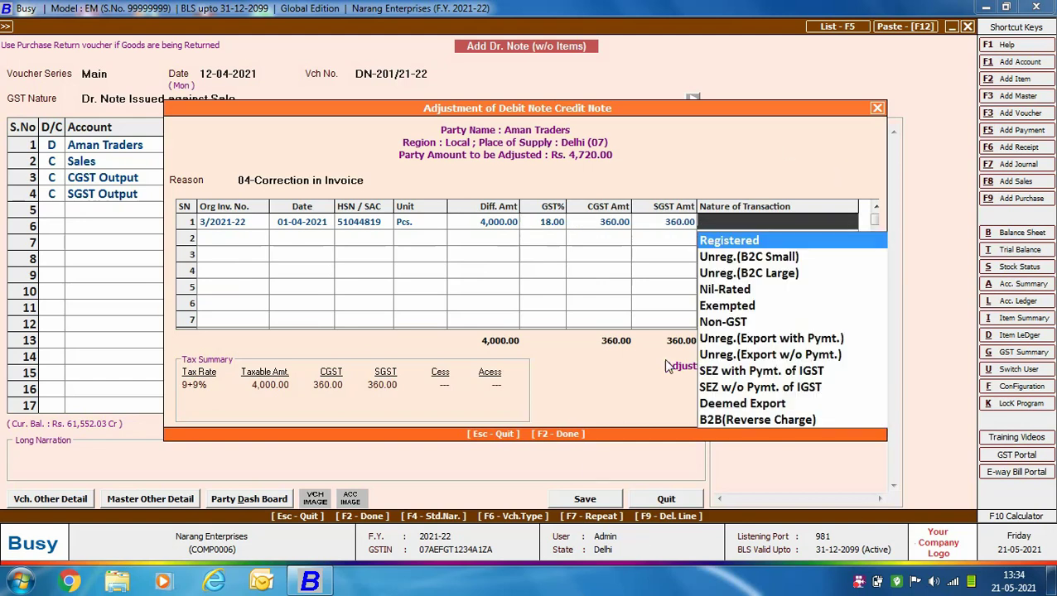
key(Return)
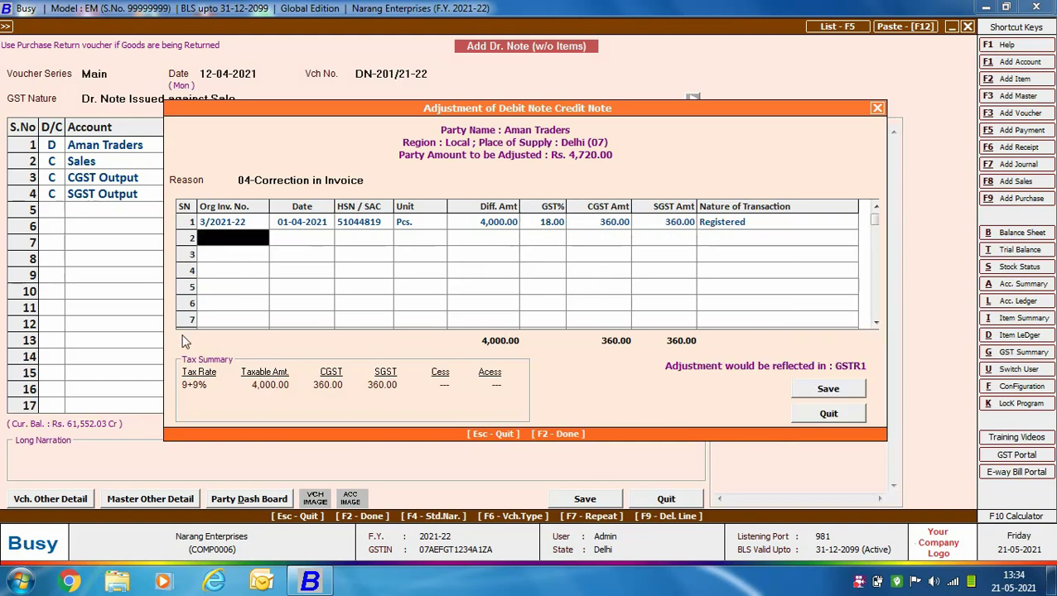
click(845, 388)
key(Return)
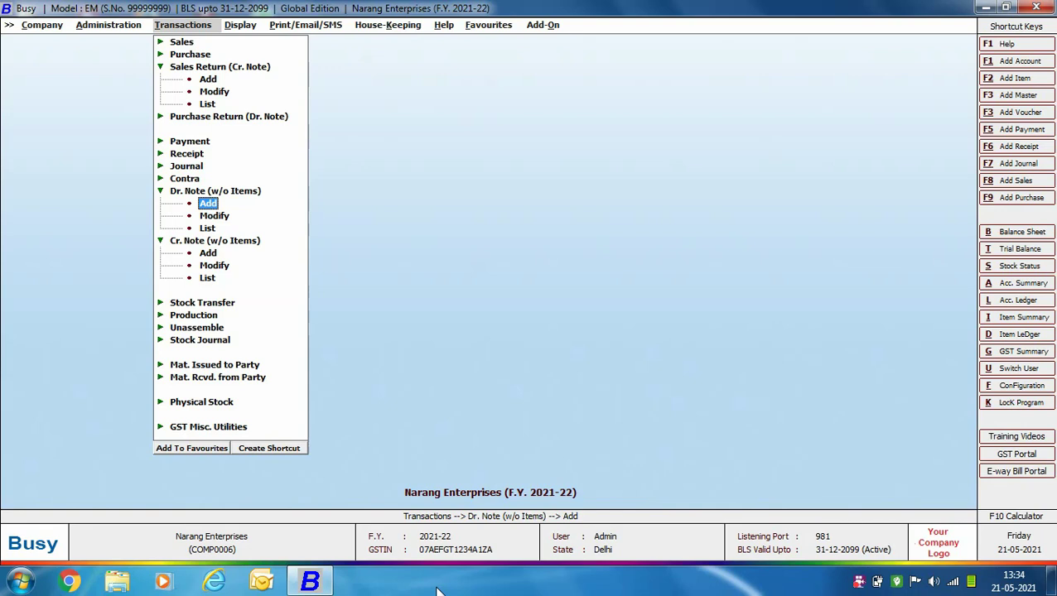
- Start a Dr. Note (w/o Items) in series Main, dated 12-04-2021, number DN/202/21-22, with GST nature Cr. Note Received against Purchase
key(Return)
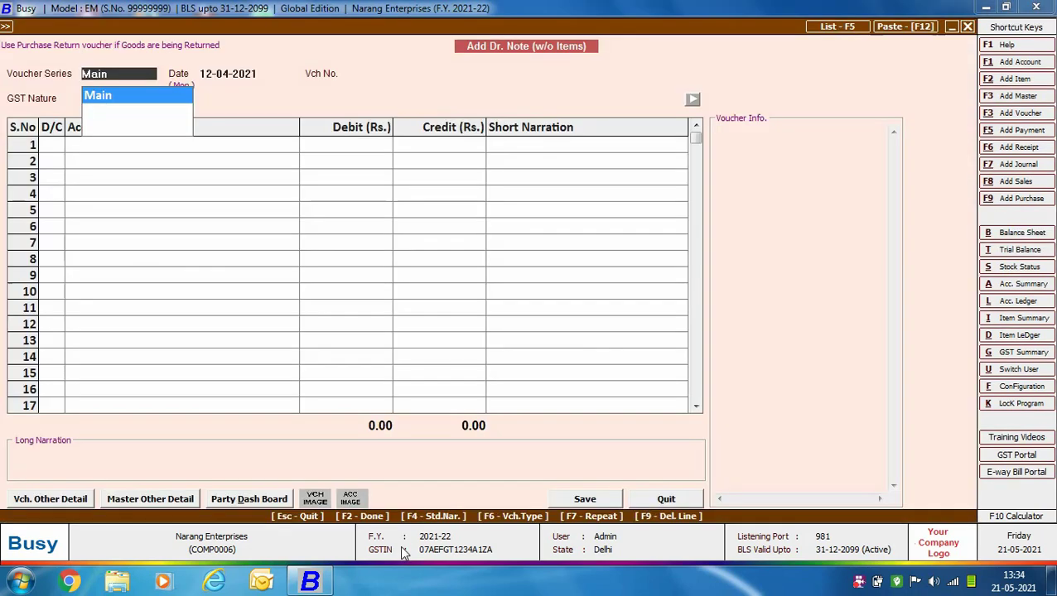
key(Return)
key(Return)
text(DN/202/21-22)
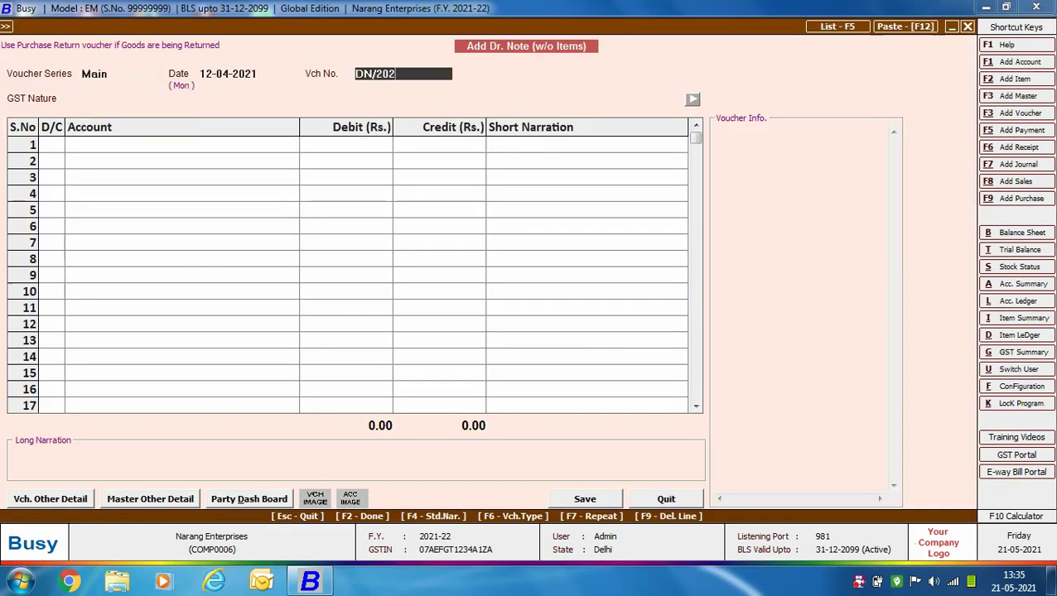
key(Return)
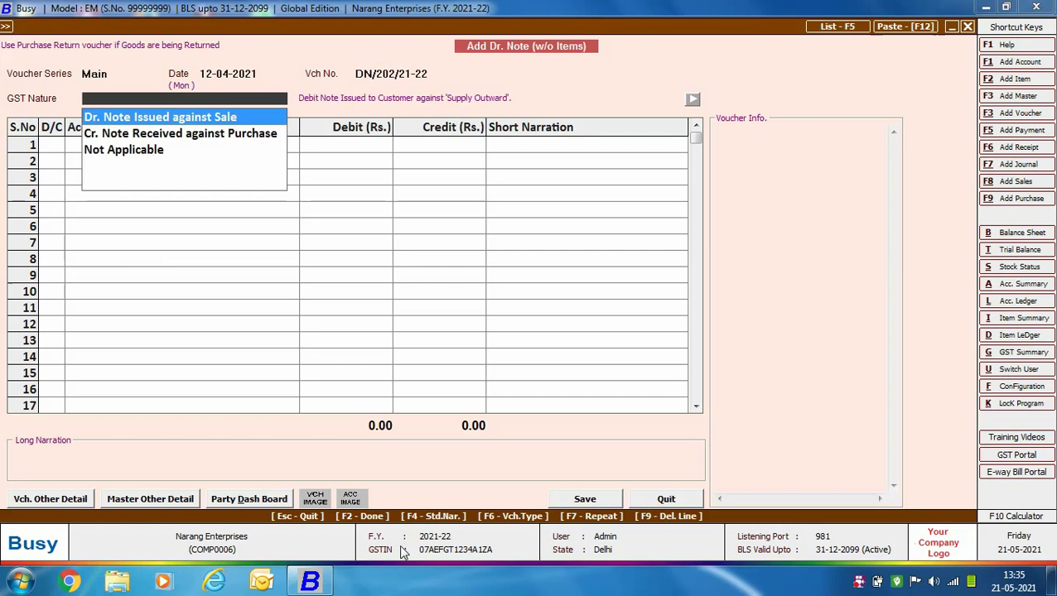
key(Down)
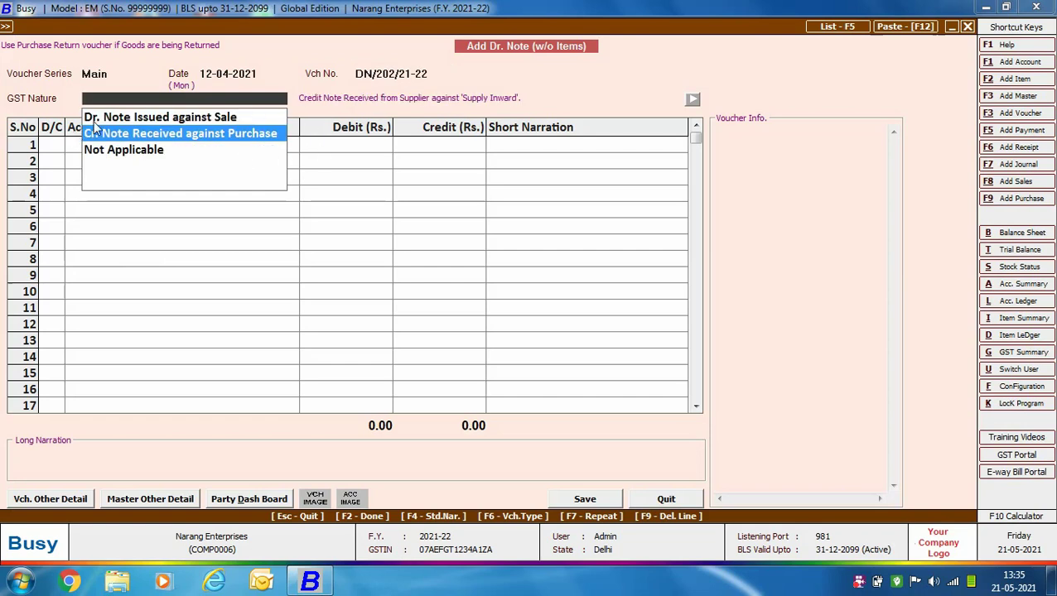
click(253, 133)
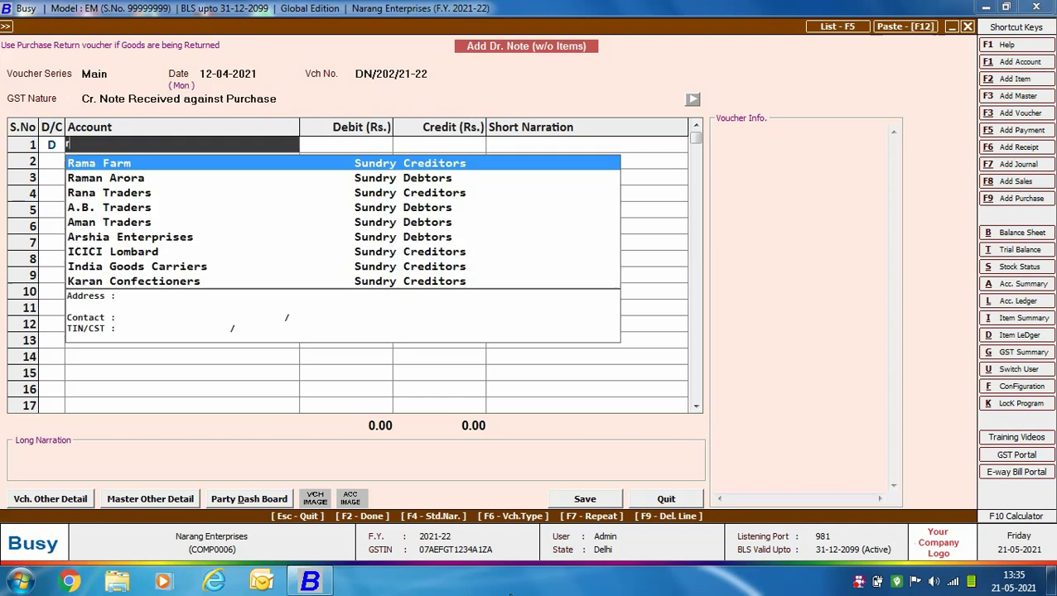
- Debit Rana Traders with 35,400 in the first row of the voucher
key(Return)
text(ra)
key(Return)
text(35,400)
key(Return)
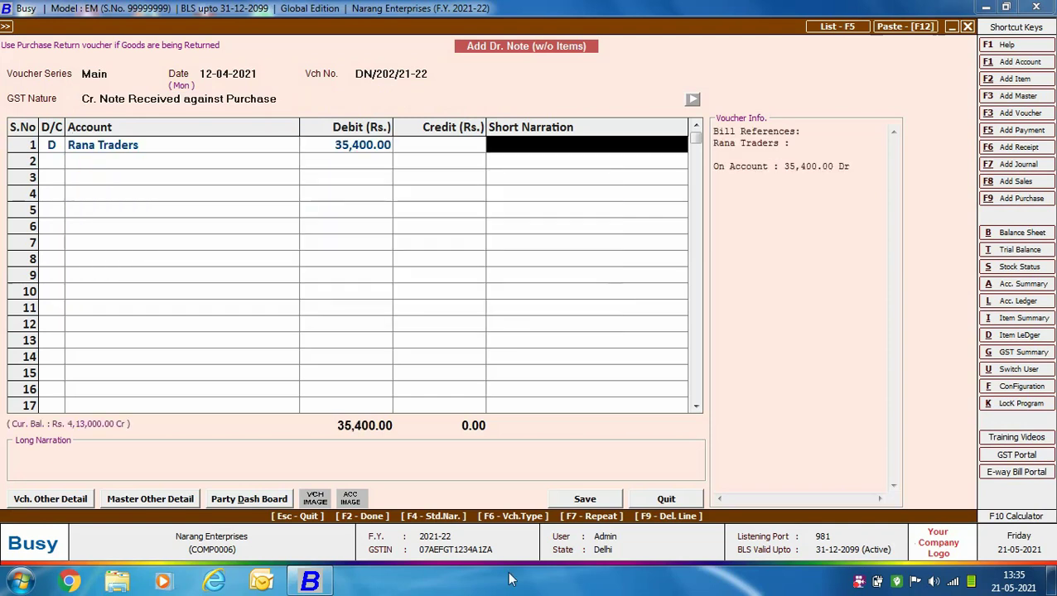
- Credit the Purchase account with 30,000 in the second row
key(Return)
key(Return)
text(pu)
key(Return)
text(30000)
key(Return)
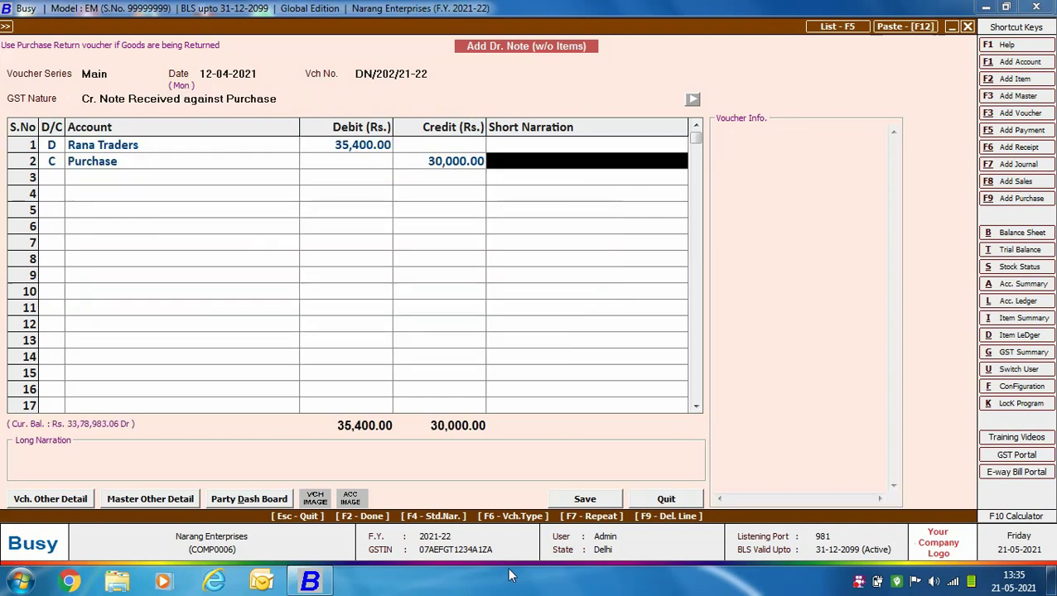
- Credit IGST Input with 5,400 in the third row and finish the account entries
key(Return)
key(Return)
text(igst)
key(Down)
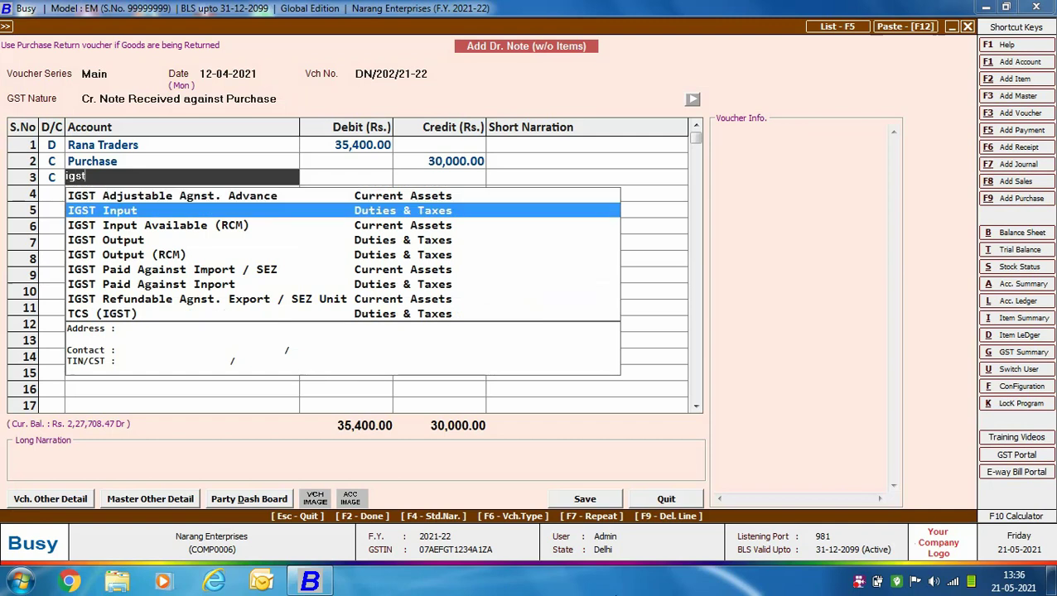
key(Return)
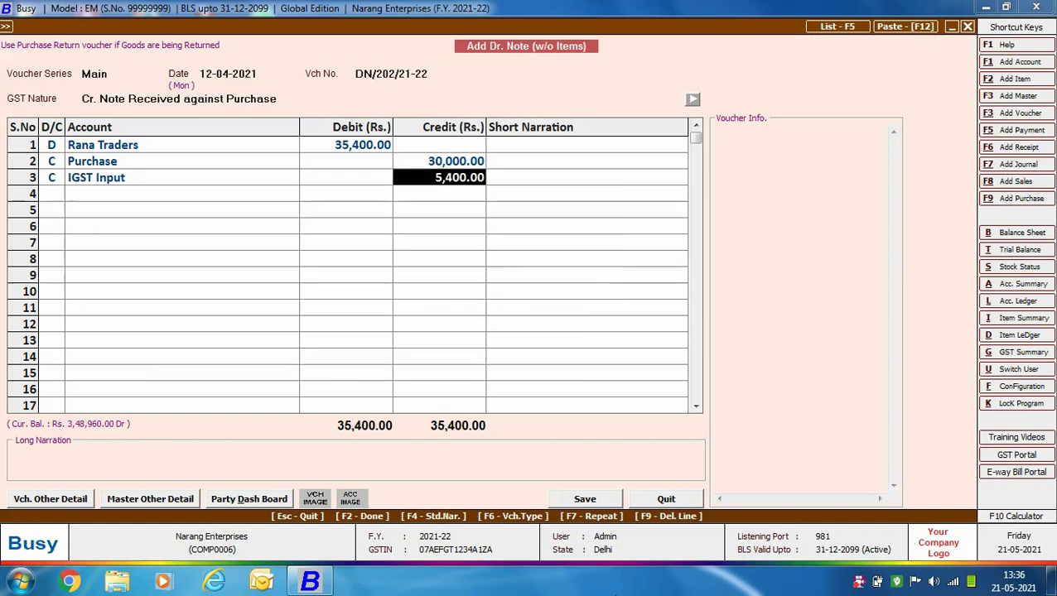
key(Return)
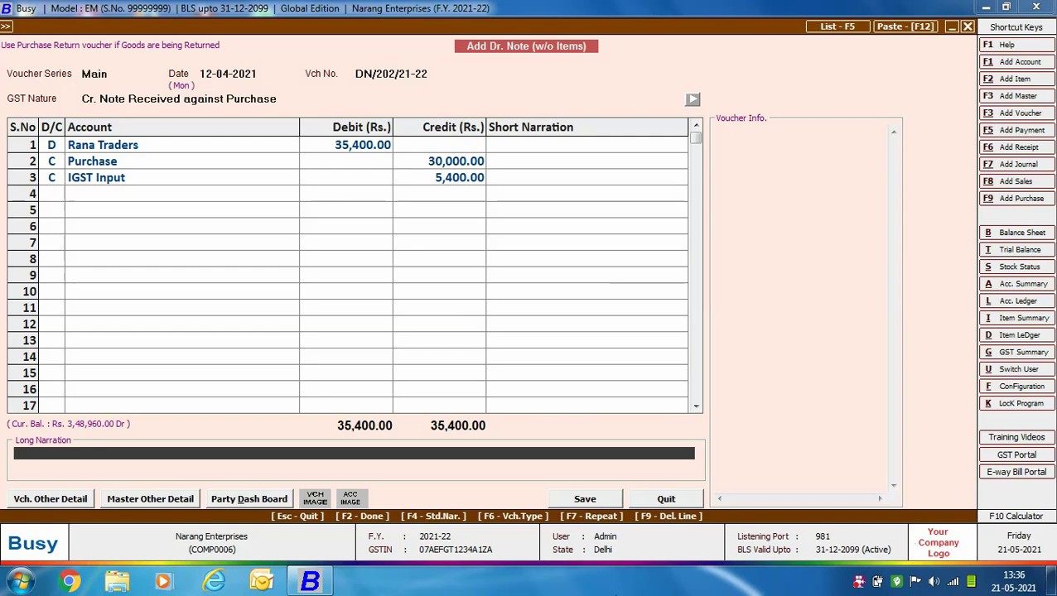
- In the adjustment details, choose reason 02-Post Sale/Purc. Discount and enter original invoice 02 with its date, HSN and unit
key(Return)
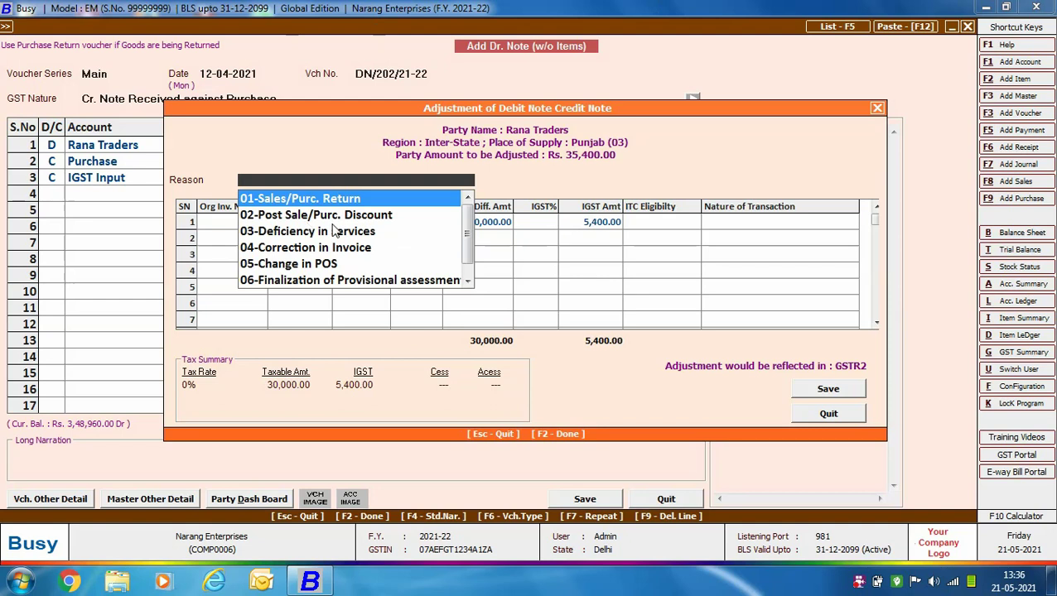
key(Down)
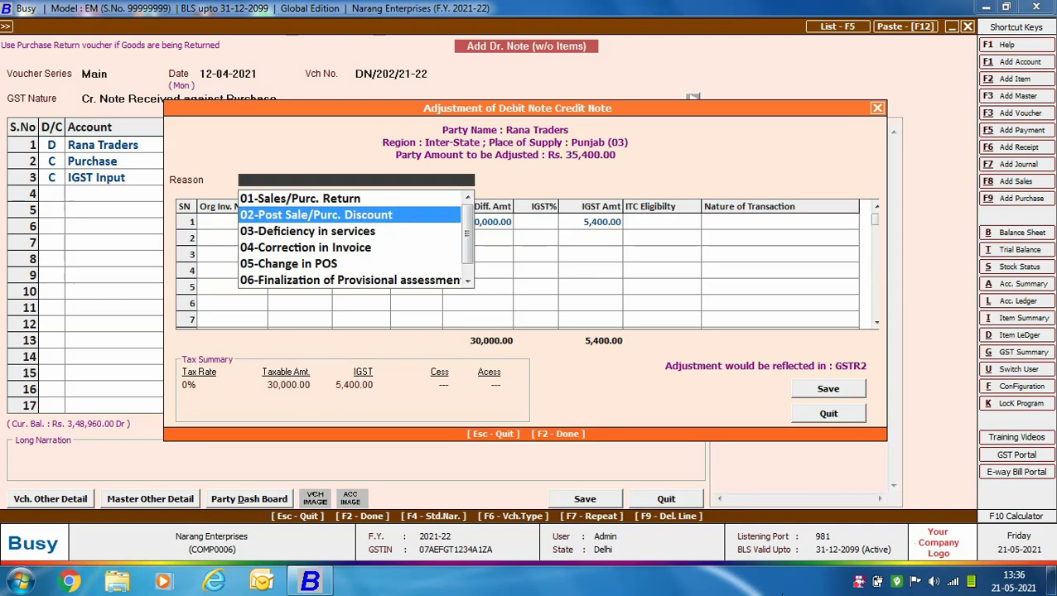
key(Return)
text(02)
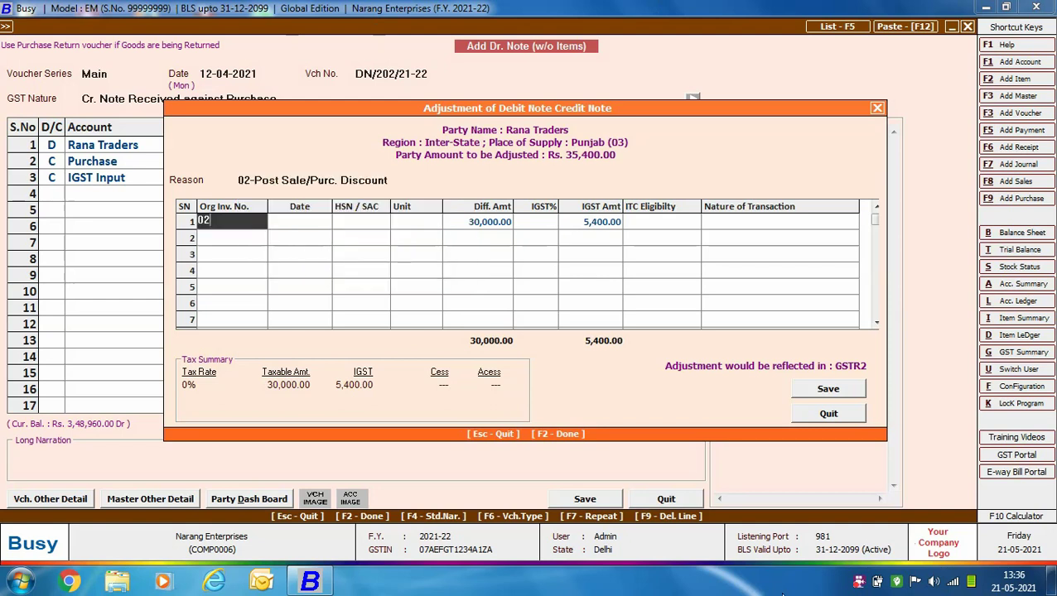
key(Return)
key(Return)
key(Return)
key(Return)
- Set the adjustment's IGST rate to 18%, ITC eligibility to Input Goods and nature of transaction to Registered, and save it
key(Return)
text(18)
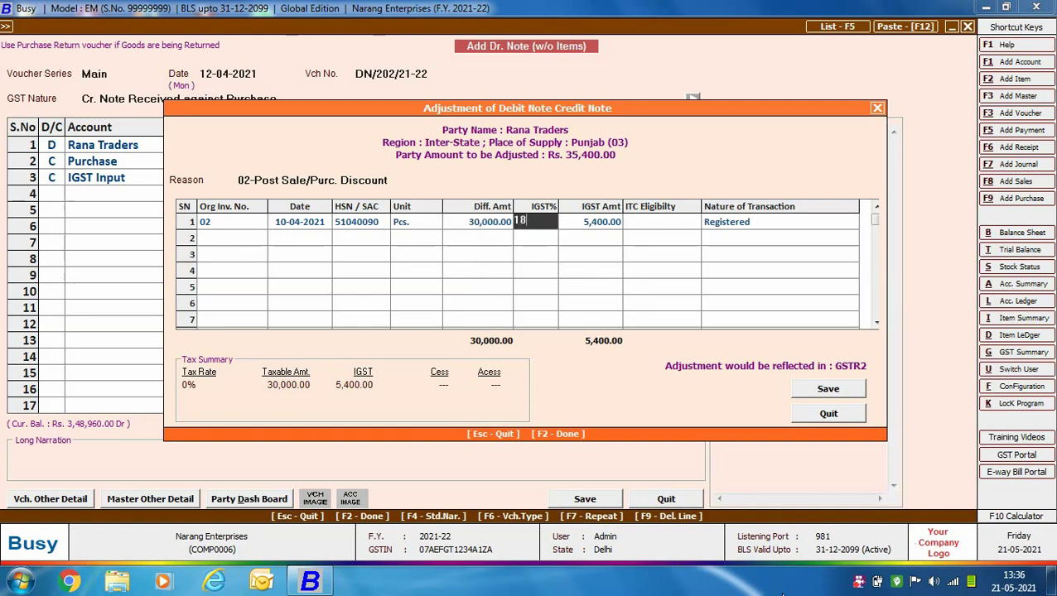
key(Return)
key(Return)
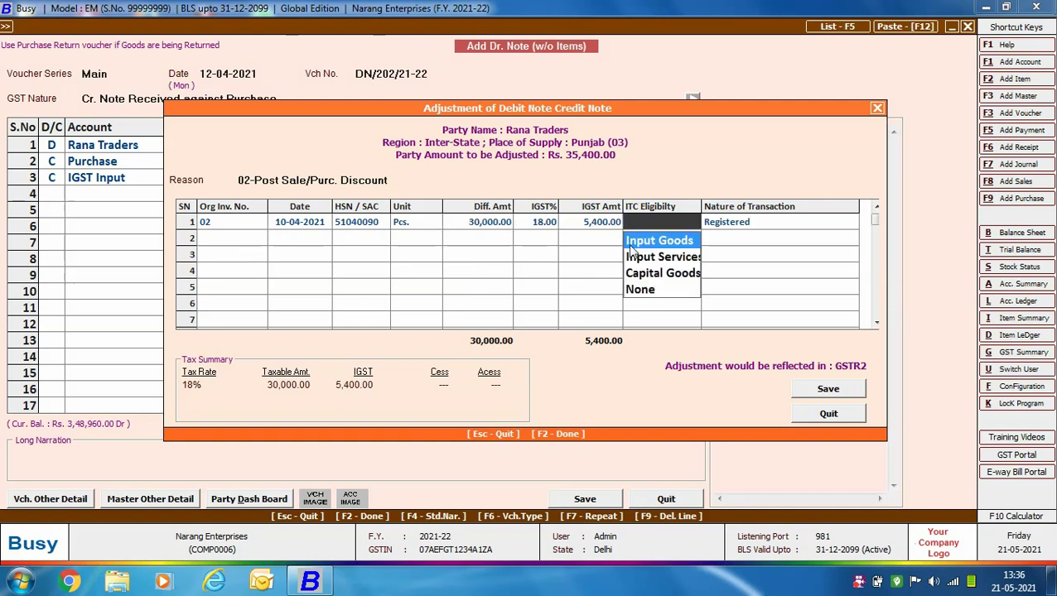
click(673, 243)
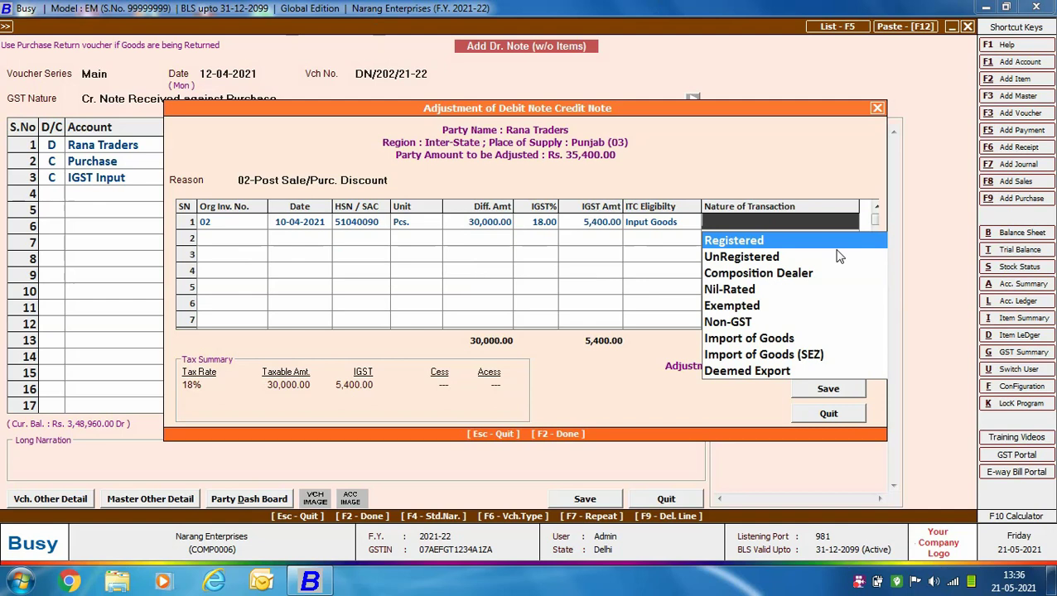
key(Return)
click(844, 395)
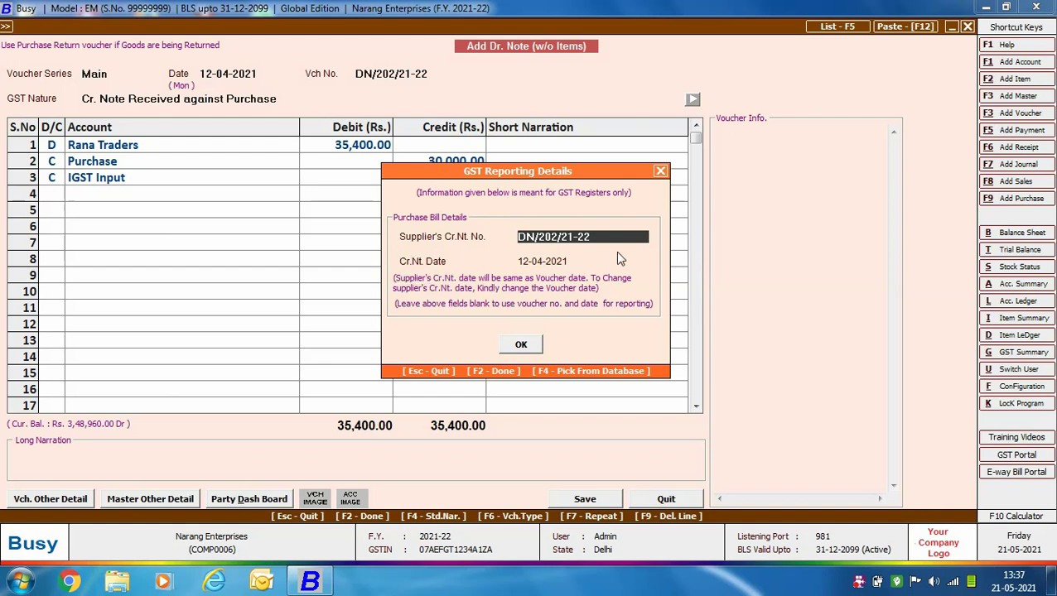
- Enter supplier's credit note number RT/11/21-22 in the GST reporting details, save the voucher and leave the entry form
text(RT/11/21-22)
key(Return)
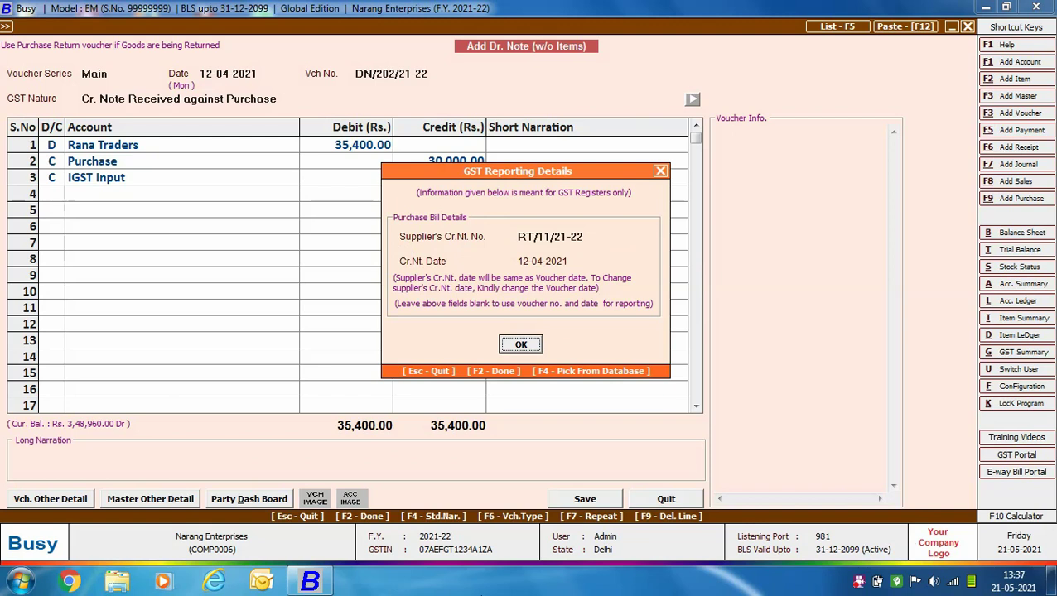
key(Return)
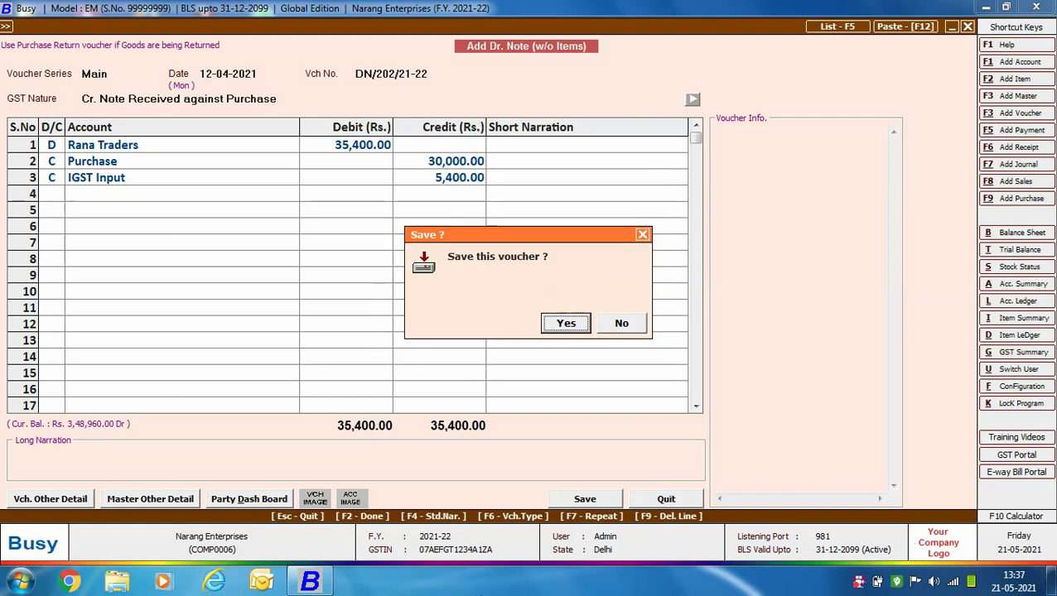
key(Return)
key(Escape)
key(Escape)
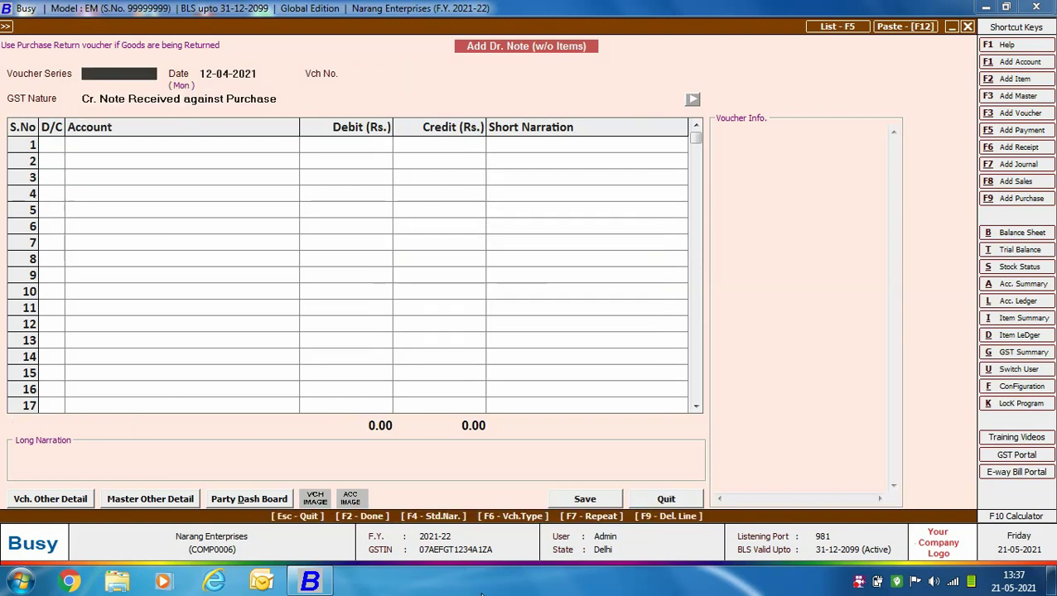
- Start a Purchase Return (Dr. Note) in series Main, dated 12-04-2021, number PR/211/21-22, with purchase type L/GST-18%
click(212, 117)
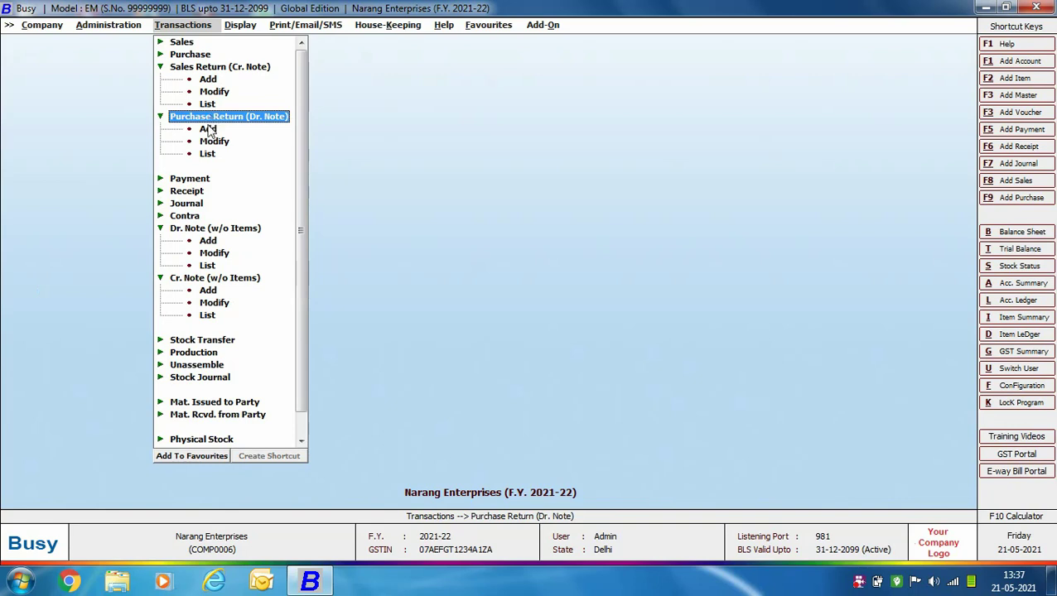
click(208, 129)
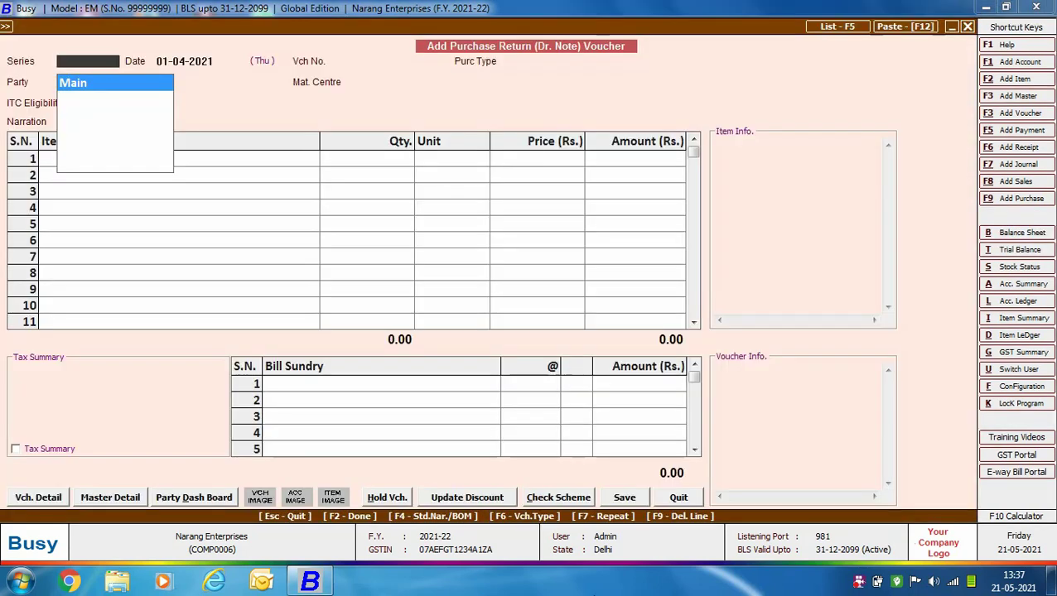
key(Return)
text(12-04)
key(Return)
text(PR/211/21-22)
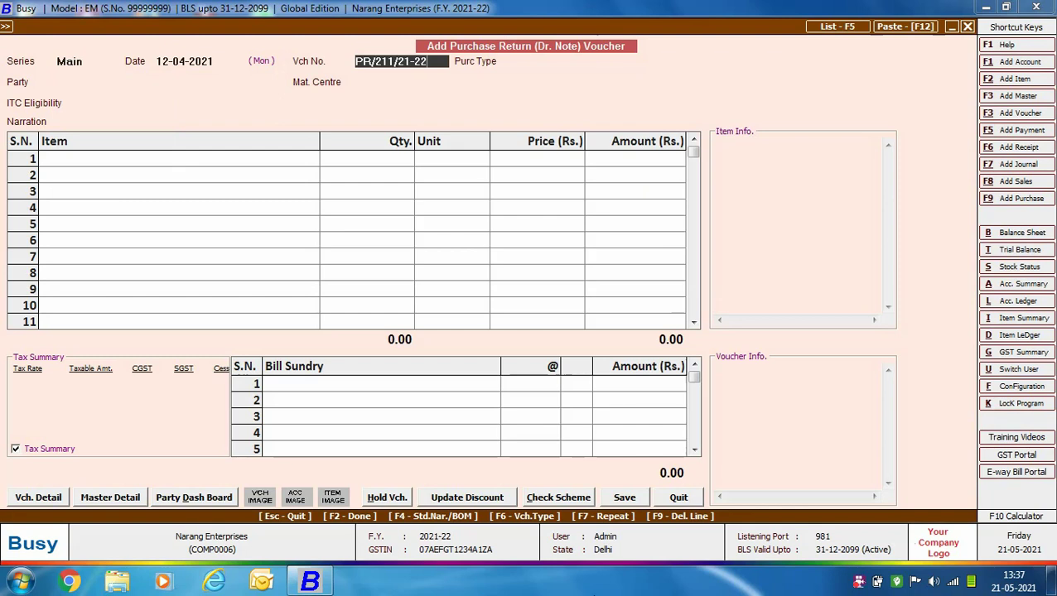
key(Return)
key(Down)
key(Return)
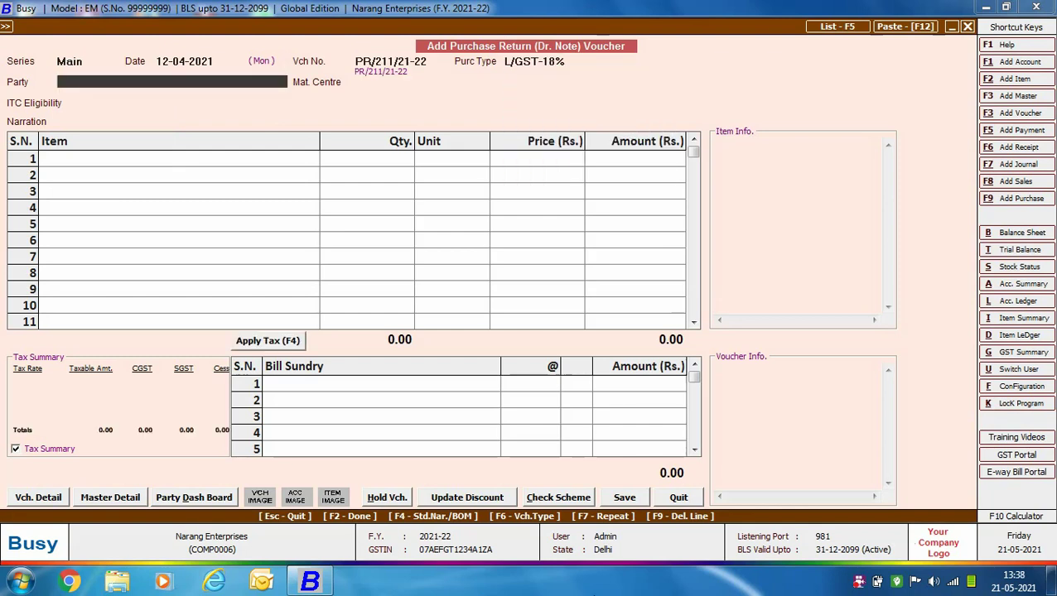
- Set the party to Samsung India Pvt. Ltd. and enter original purchase 01 dated 01-04-2021, amount 4,00,000, CGST 36,000 and SGST 36,000
text(SAM)
key(Return)
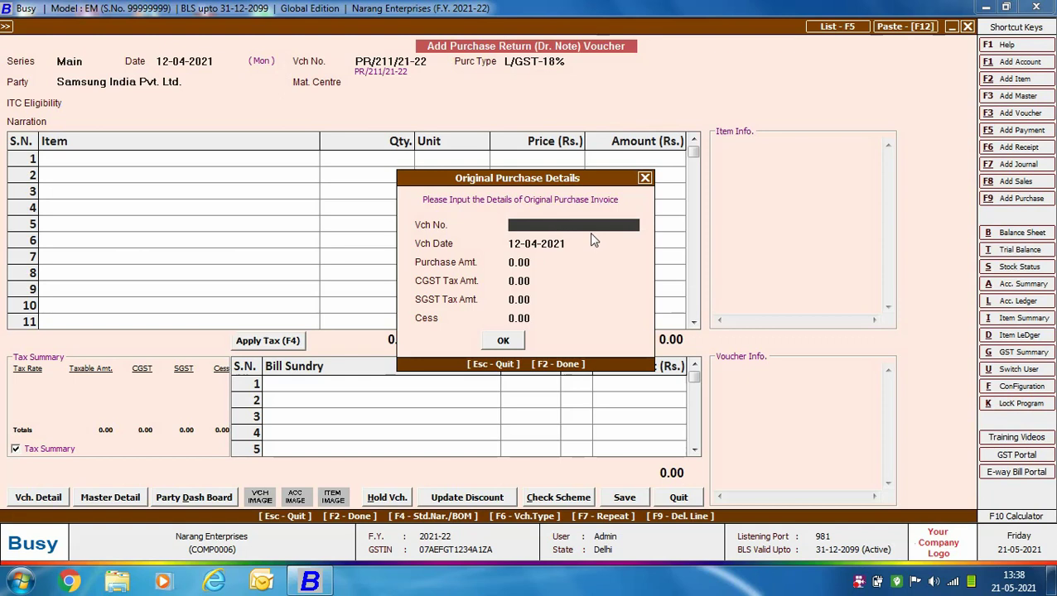
text(01)
key(Return)
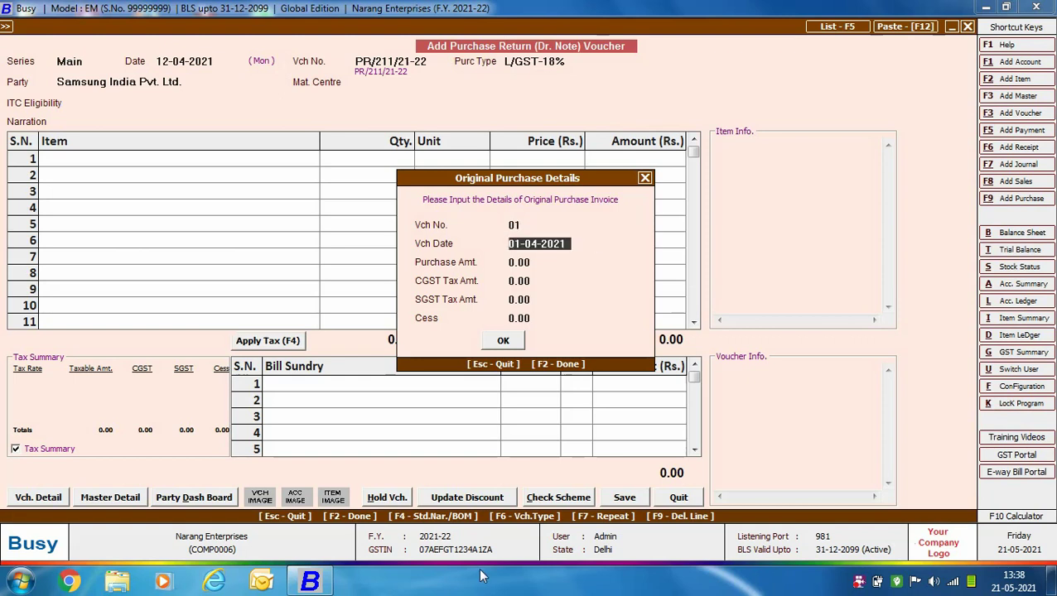
key(Return)
key(Return)
key(Return)
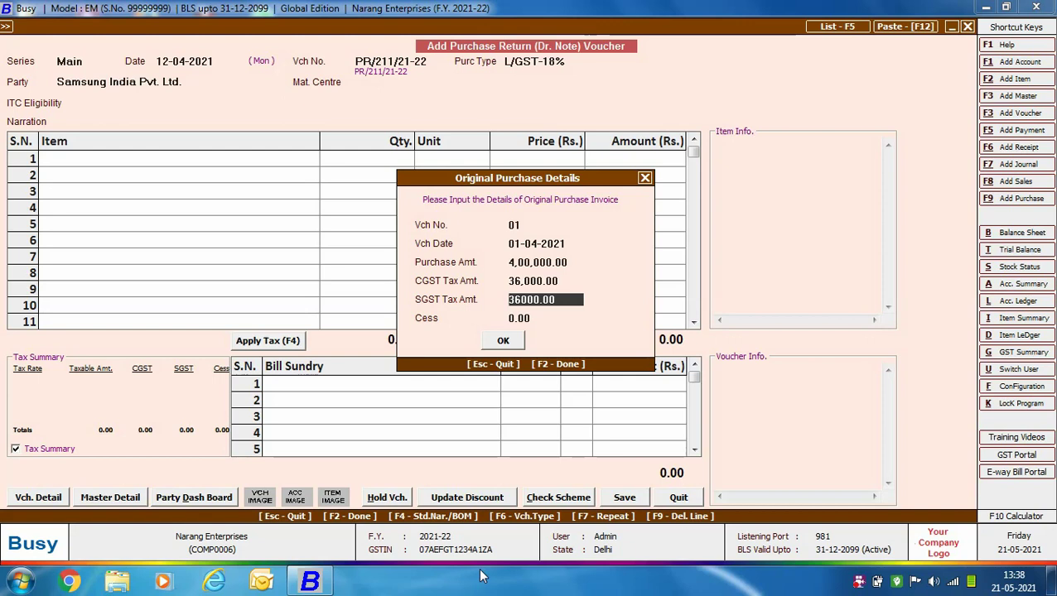
key(Return)
key(Return)
key(Return)
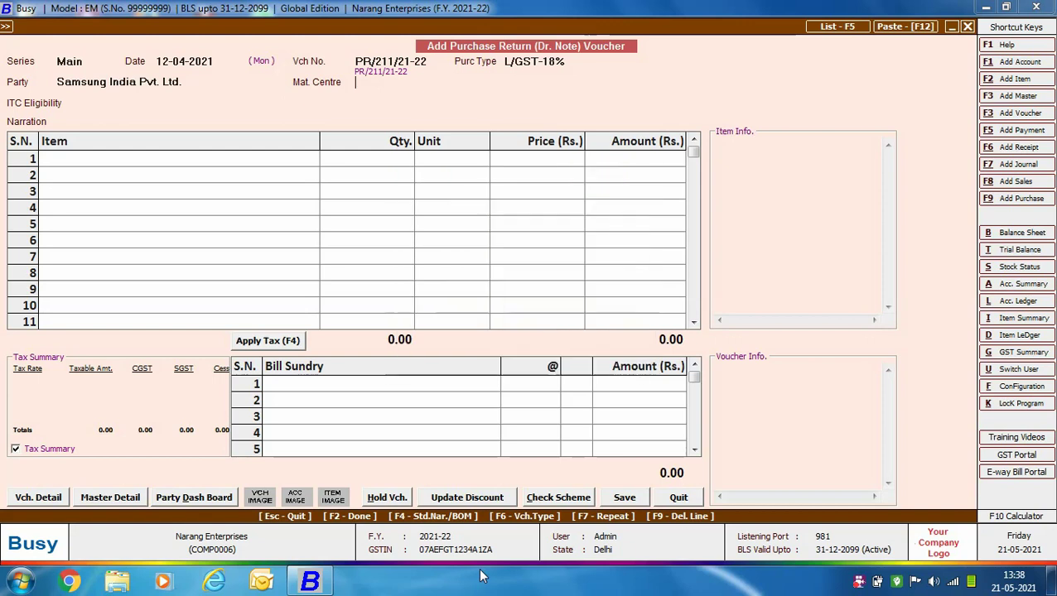
- Set the material centre to Main Store and the ITC eligibility to Input Goods/Services
key(Return)
key(Return)
key(Return)
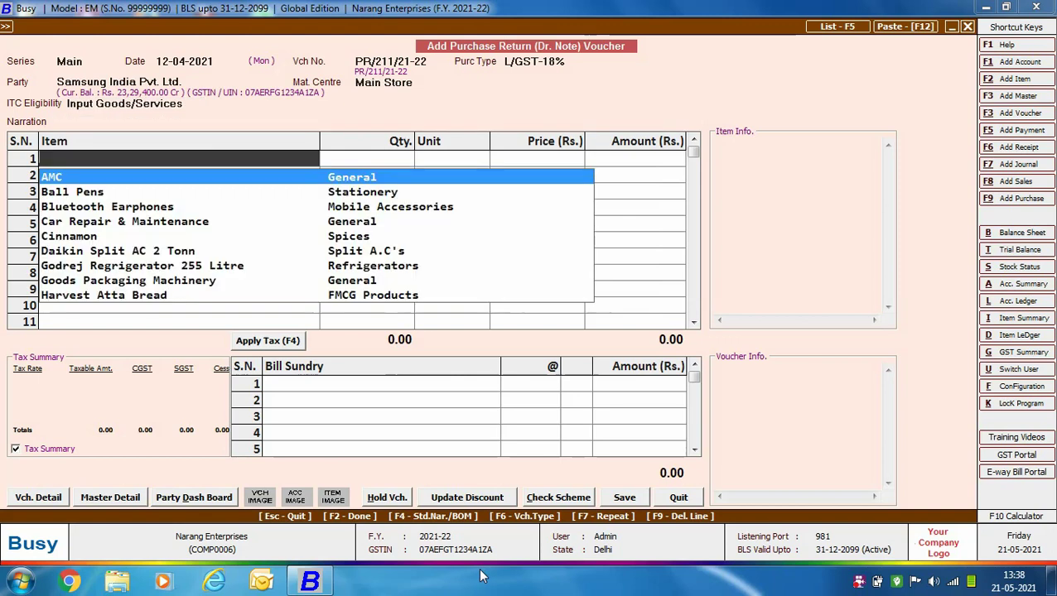
- Enter 4 Pcs. of Samsung LED 40" Inch at 40,000 each and apply CGST and SGST at 9% each
text(sam)
key(Return)
text(4)
key(Return)
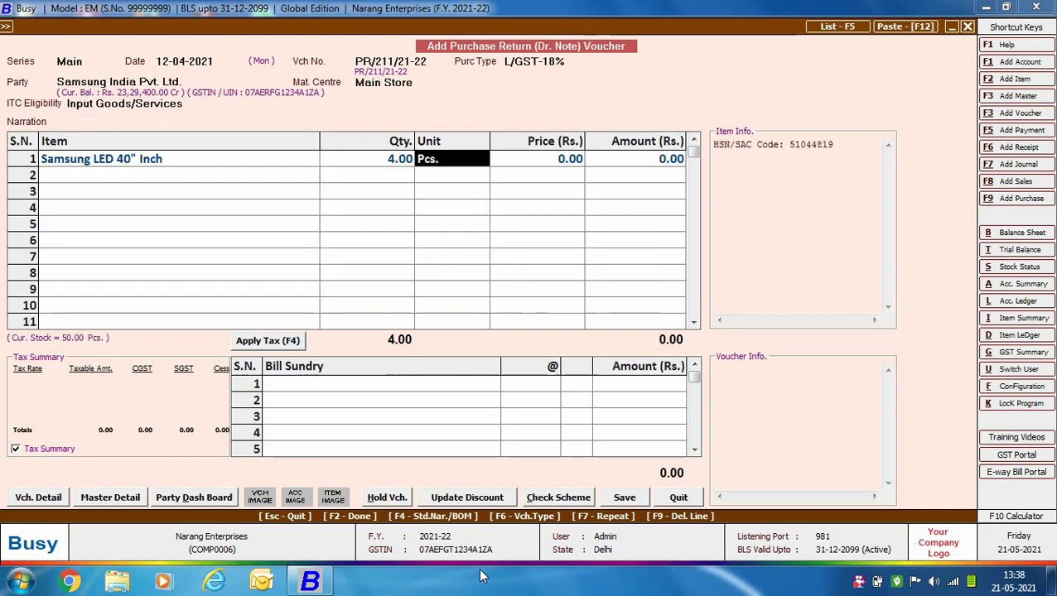
key(Return)
text(40000)
key(Return)
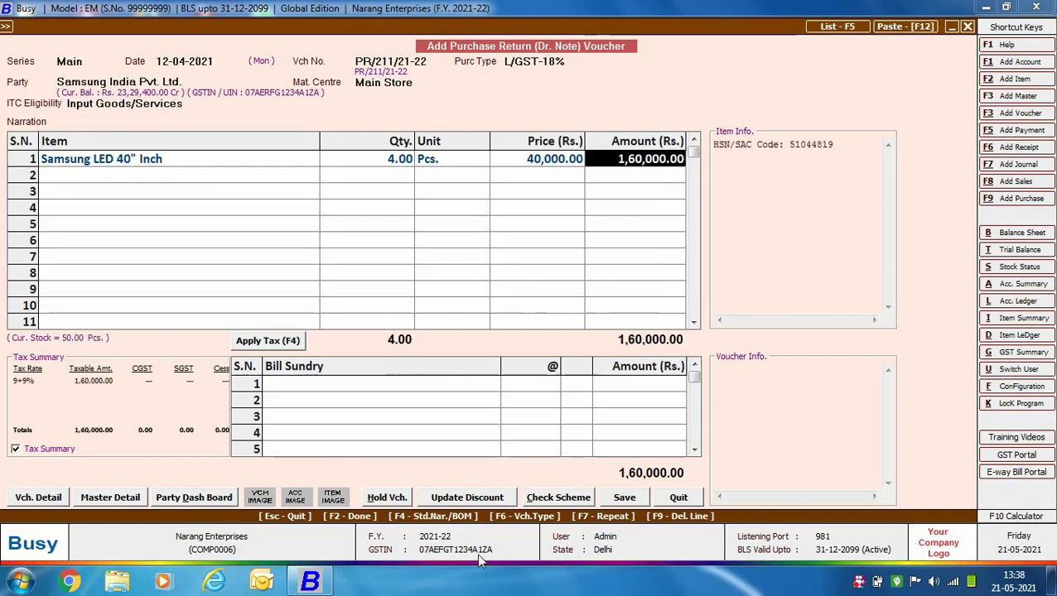
key(Return)
key(Return)
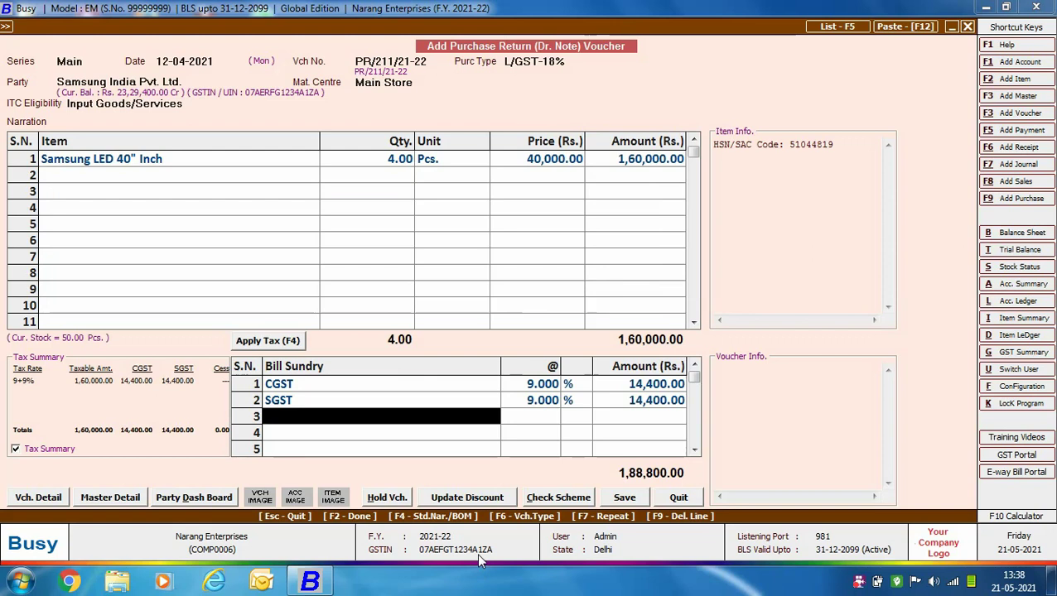
- Enter supplier's credit note number SL/32/21-22 in the GST reporting details, save the purchase return and leave the entry form
key(Return)
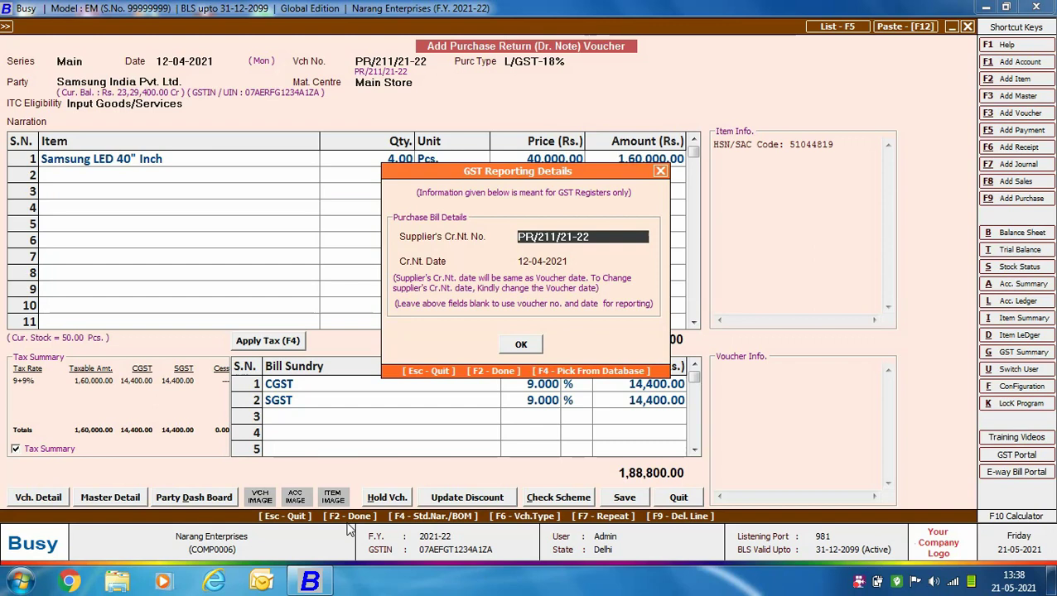
text(SL/32/21-2)
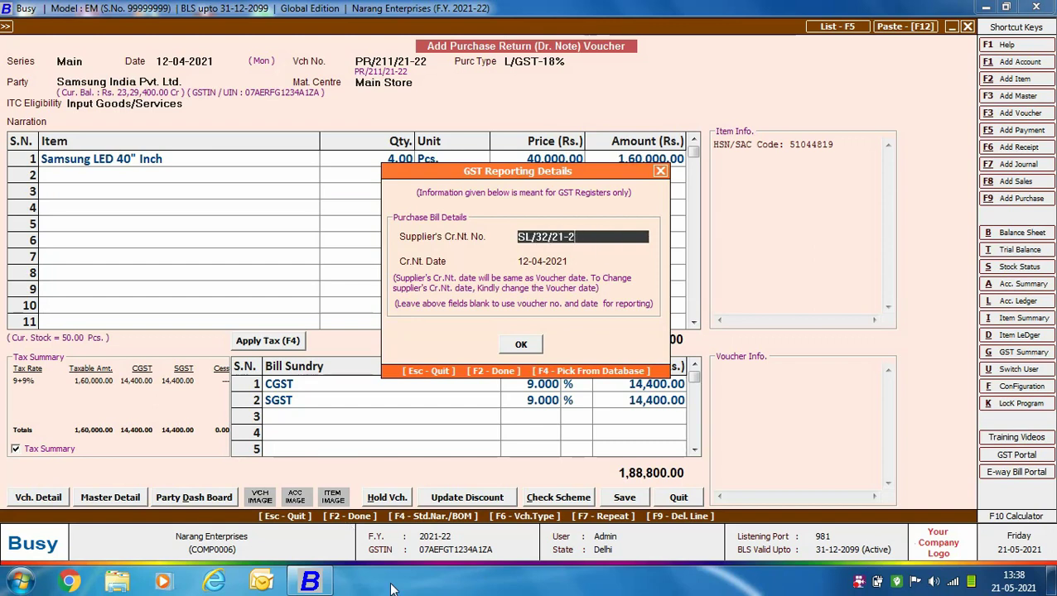
text(2)
key(Return)
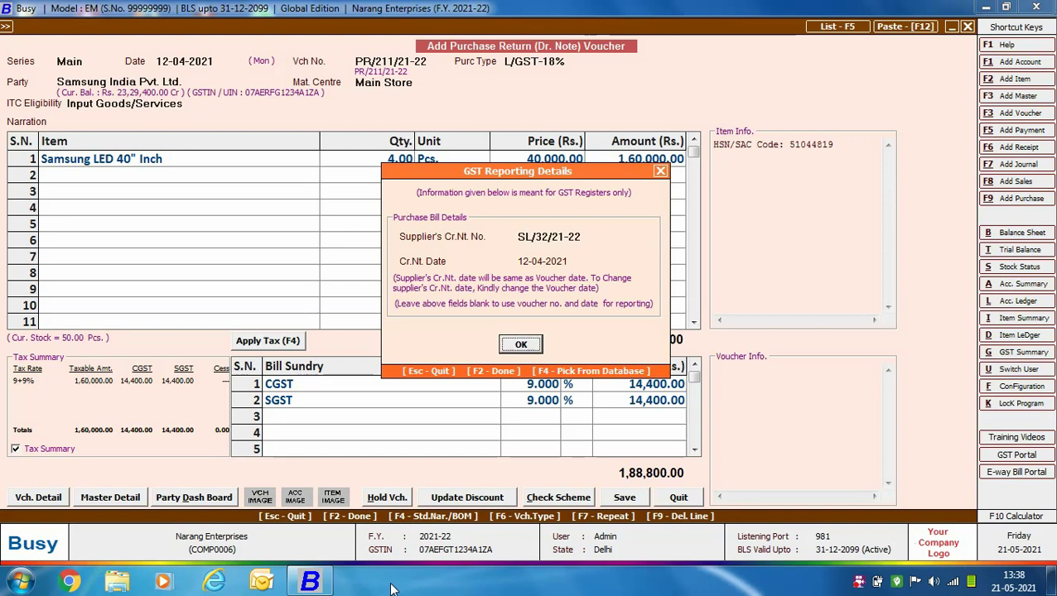
key(Return)
key(Return)
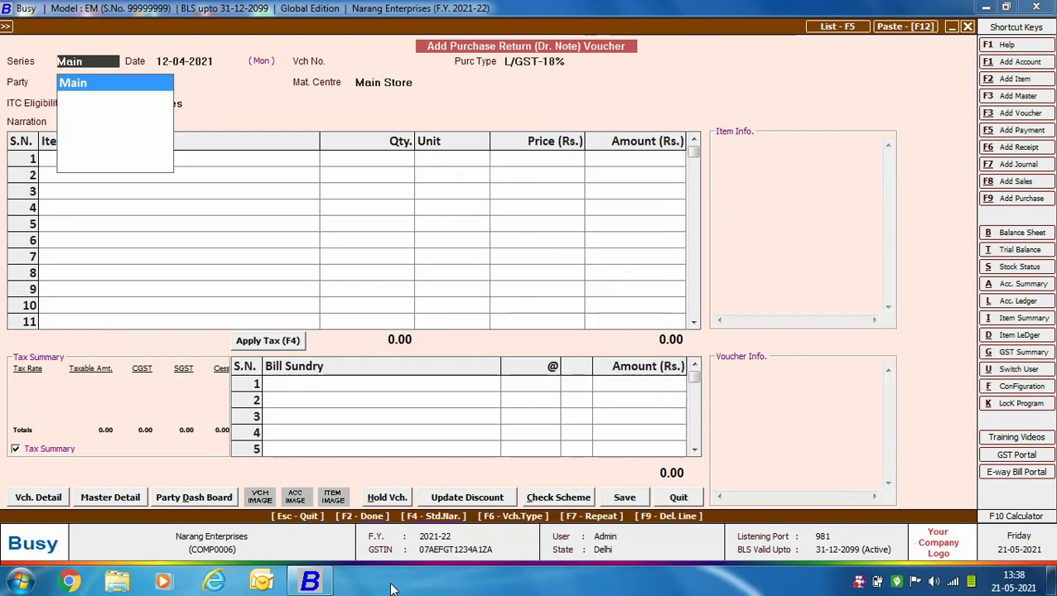
key(Escape)
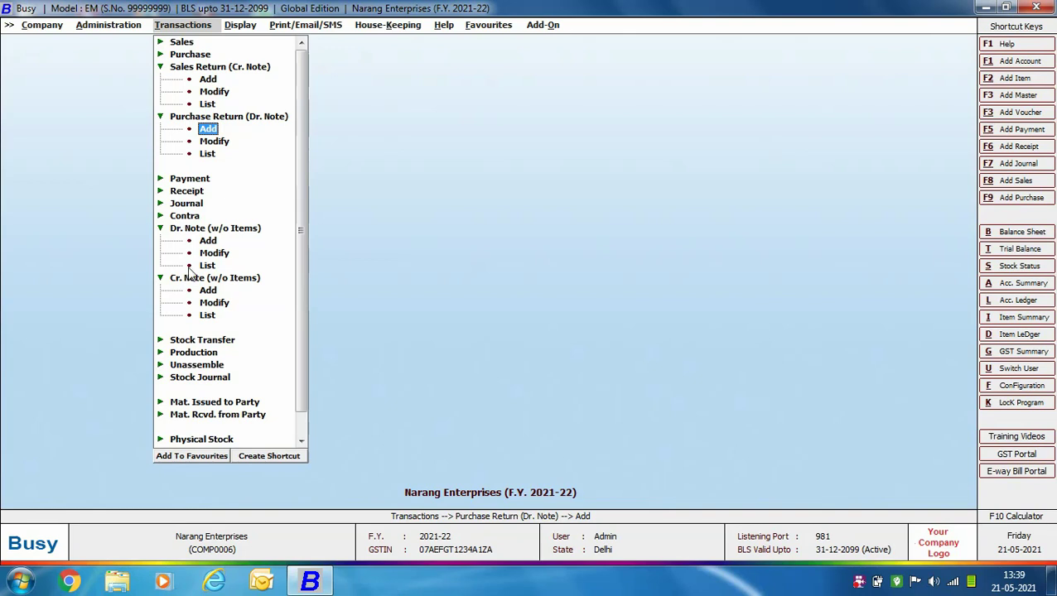
- Start a Cr. Note (w/o Items) in series Main, dated 12-04-2021, with voucher number CN-102/21-22
click(209, 290)
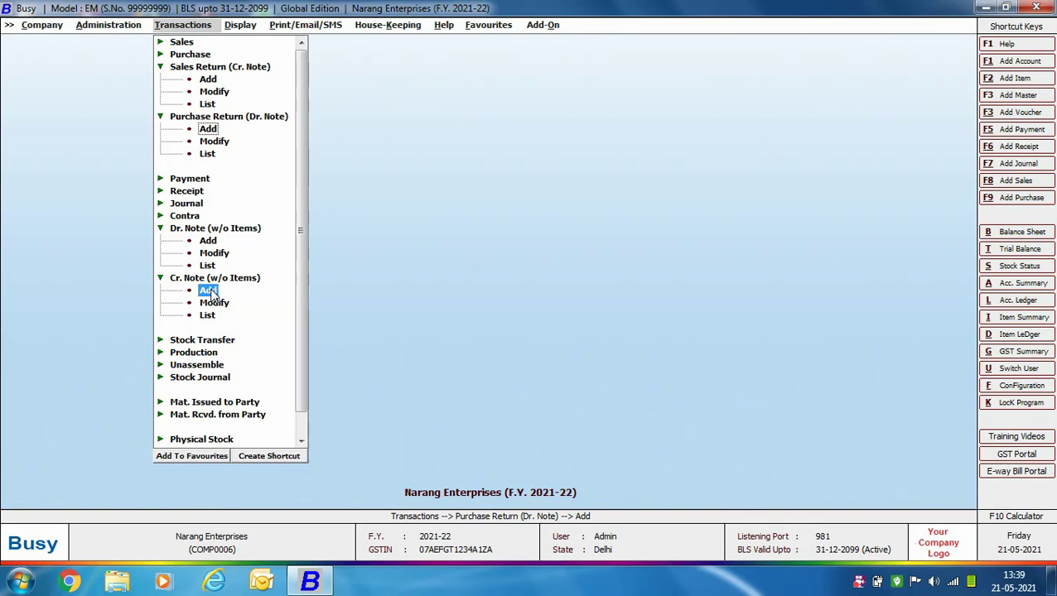
click(207, 291)
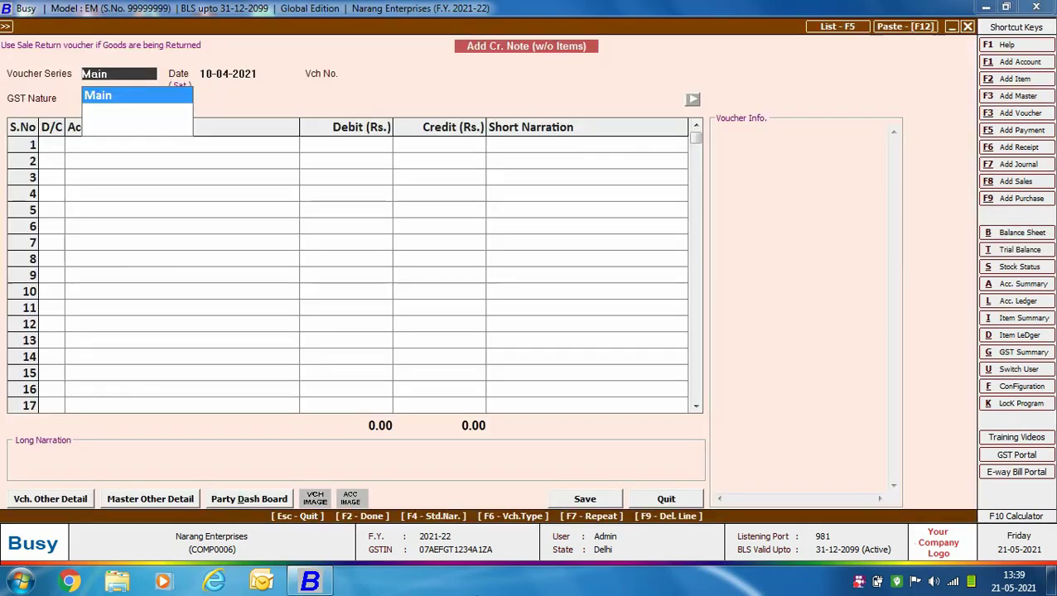
key(Return)
text(12-04)
key(Return)
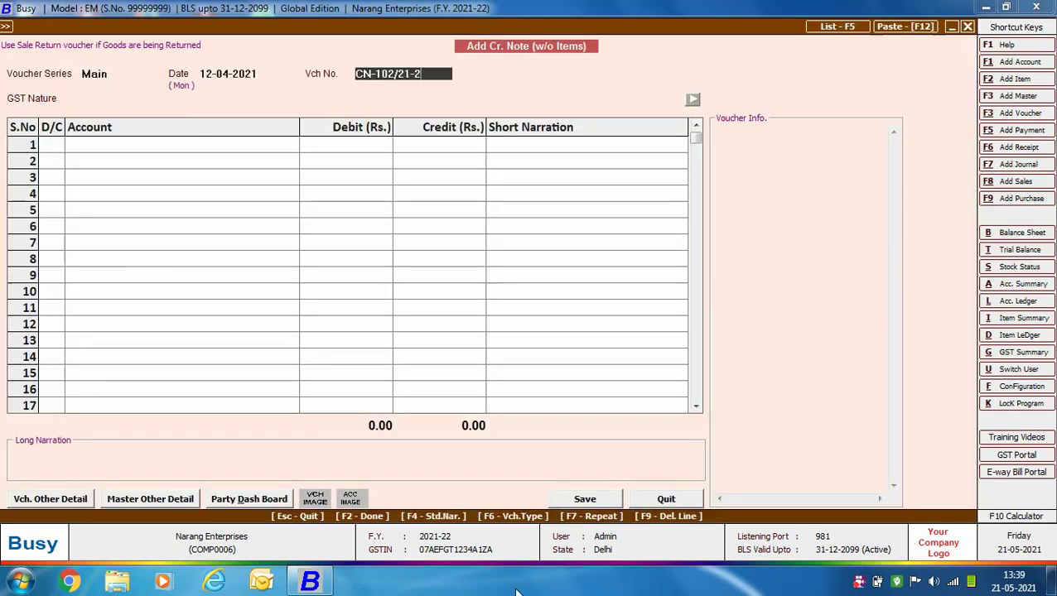
key(Return)
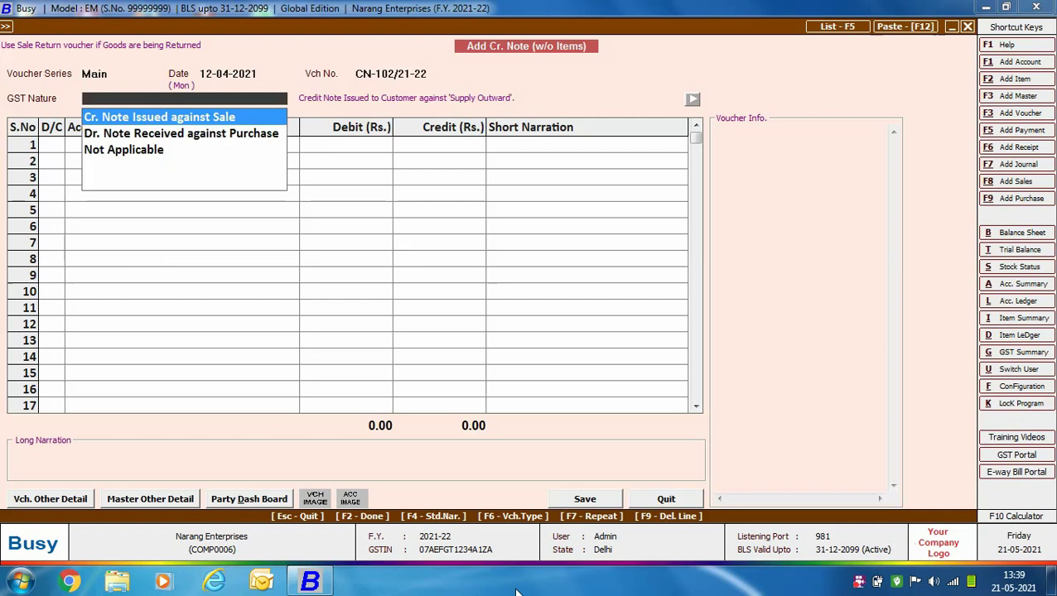
- Choose GST nature Dr. Note Received against Purchase and credit Samsung India Pvt. Ltd. with 11,800
key(Down)
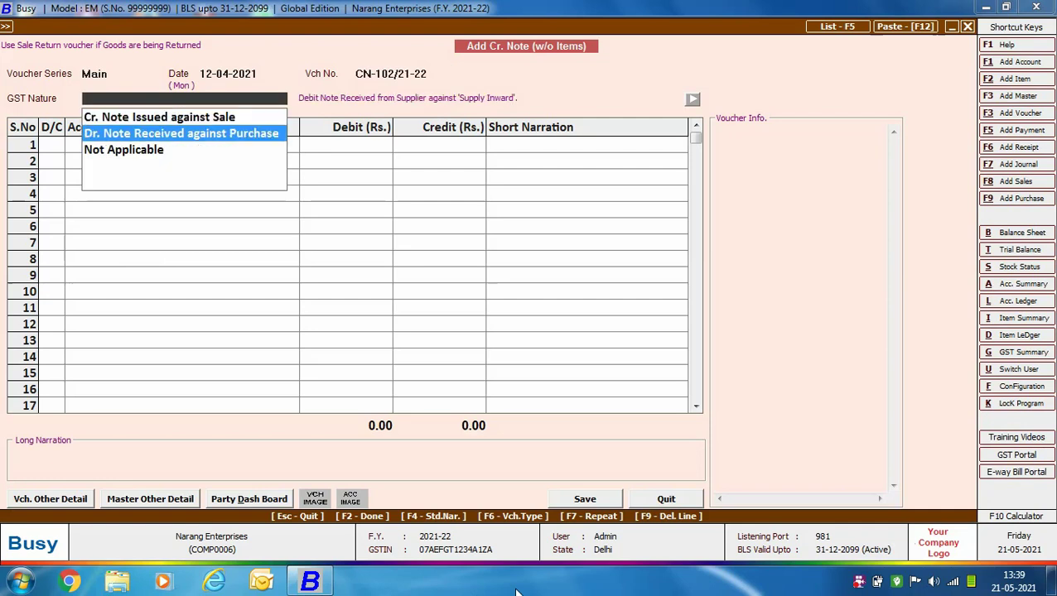
key(Return)
key(Return)
text(sam)
key(Return)
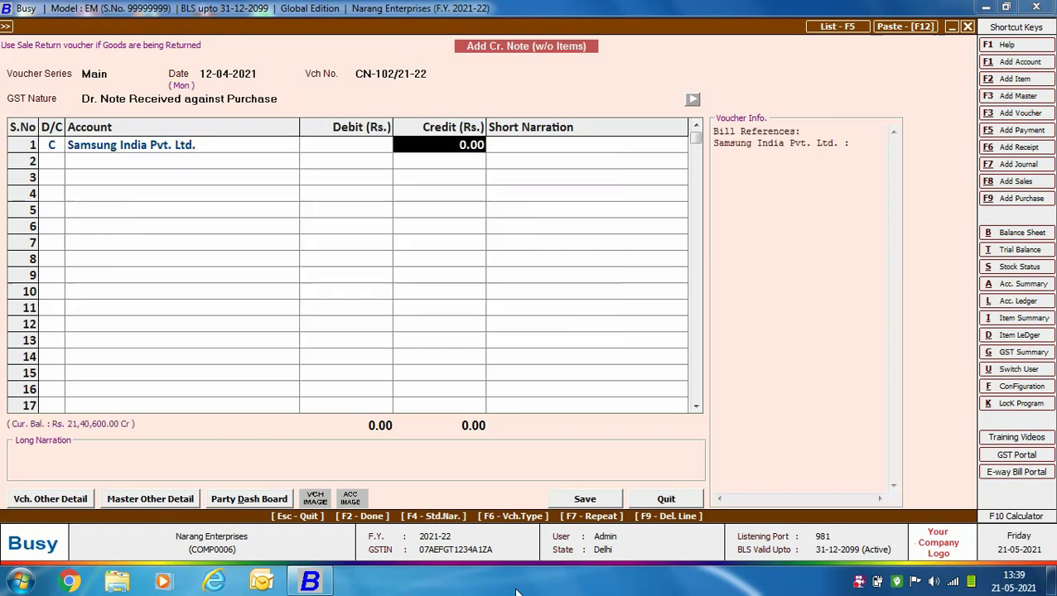
text(11800)
key(Return)
key(Return)
- Debit Purchase with 10,000 and CGST Output and SGST Output with 900 each
key(Return)
text(pURC)
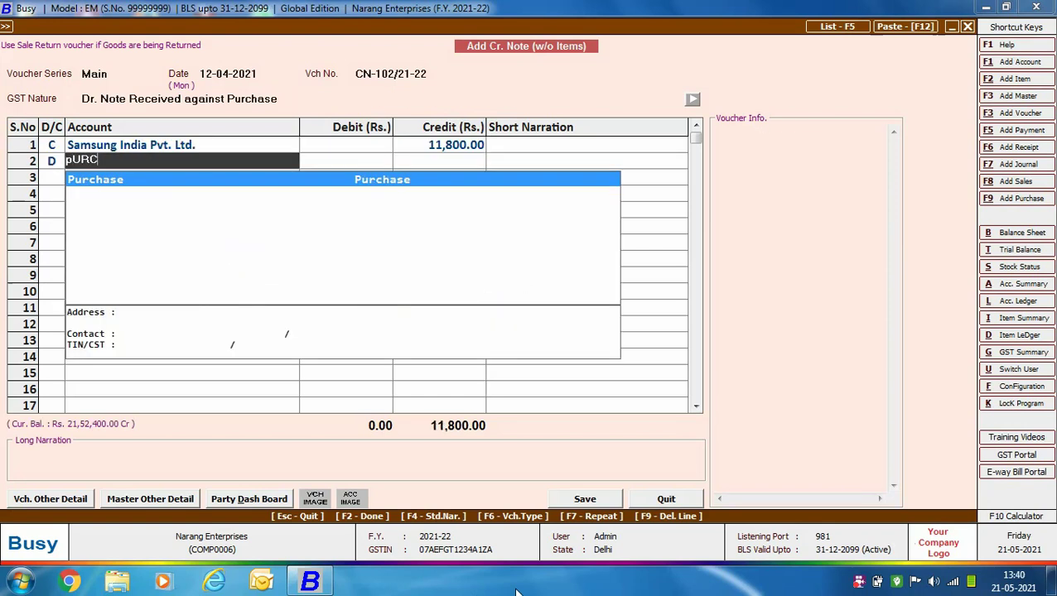
key(Return)
text(10000)
key(Return)
key(Return)
key(Return)
text(cGS)
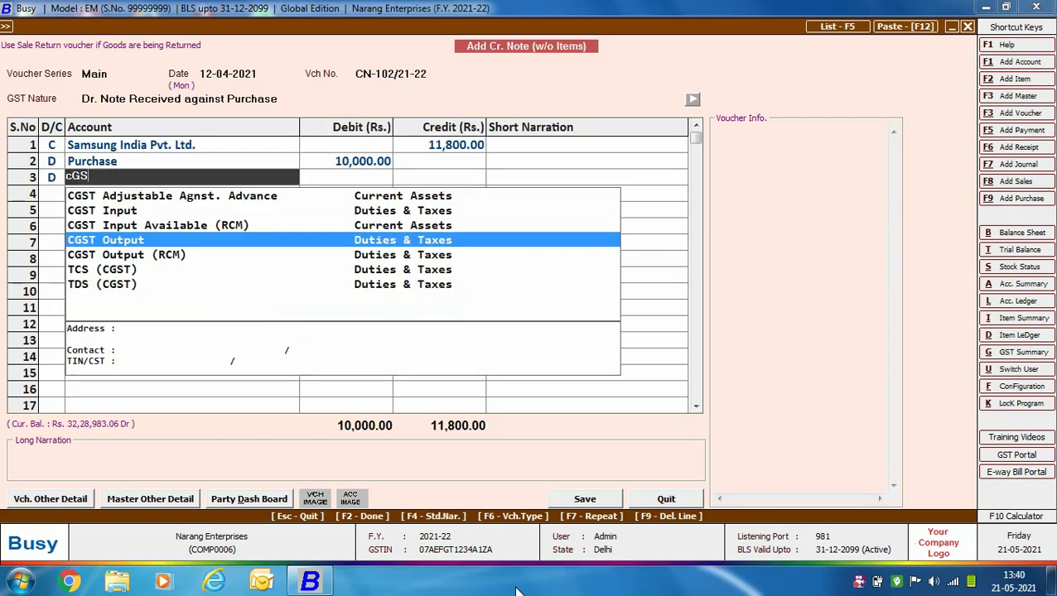
key(Return)
text(900)
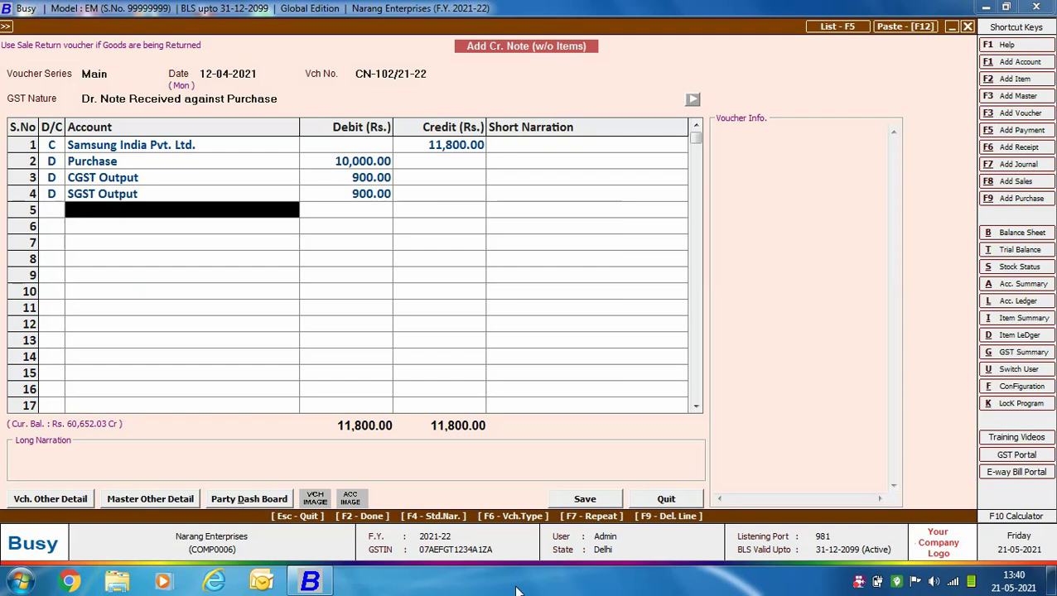
- In the adjustment details, choose reason 04-Correction in Invoice and enter original invoice 04 dated 10-04-2021, HSN 51040090, unit Pcs
key(Return)
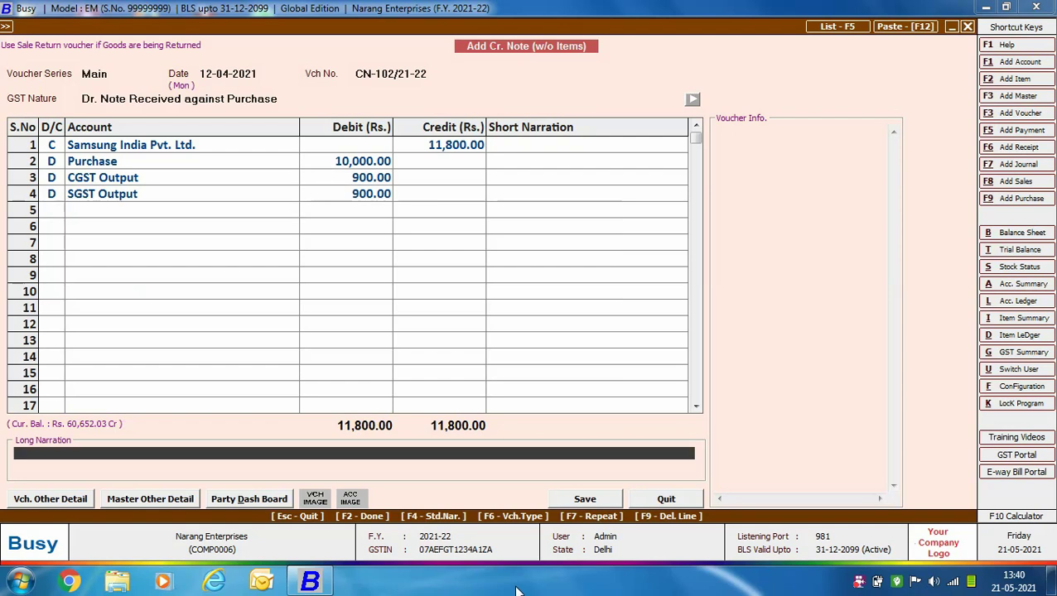
key(Return)
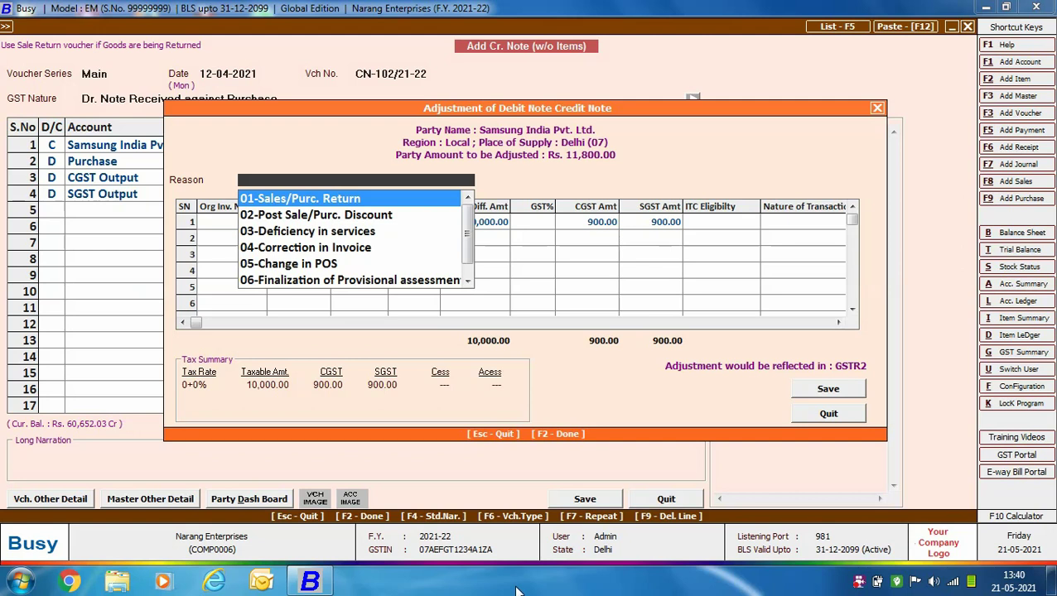
key(Down)
key(Down)
key(Down)
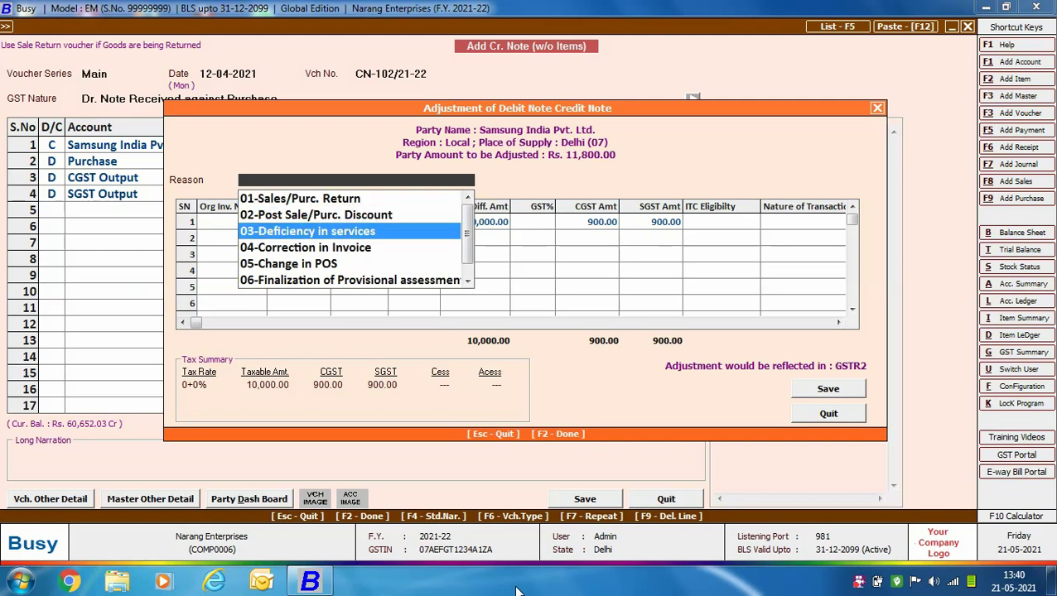
key(Return)
text(04)
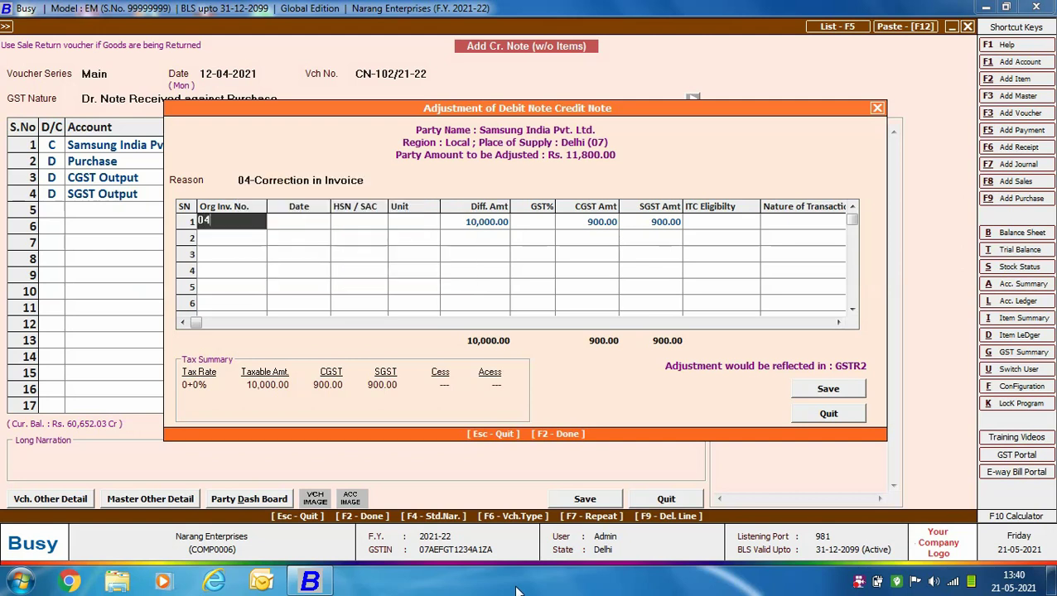
key(Return)
key(Return)
key(Return)
key(Return)
- Set the adjustment's GST rate to 18%, ITC eligibility to Input Goods and nature of transaction to Registered, and save the adjustment
key(Return)
key(Return)
key(Return)
key(Return)
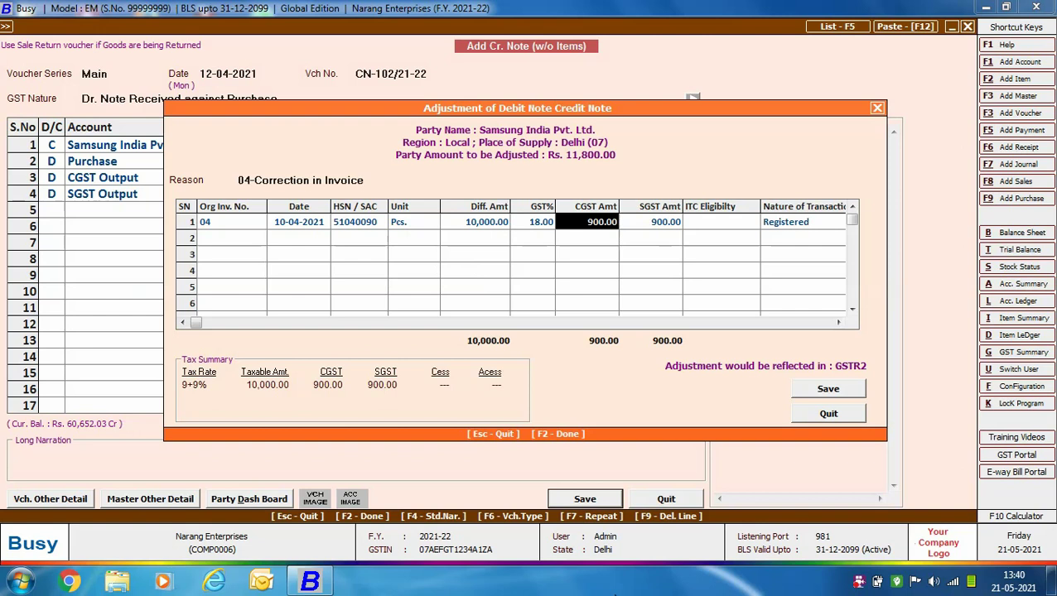
key(Return)
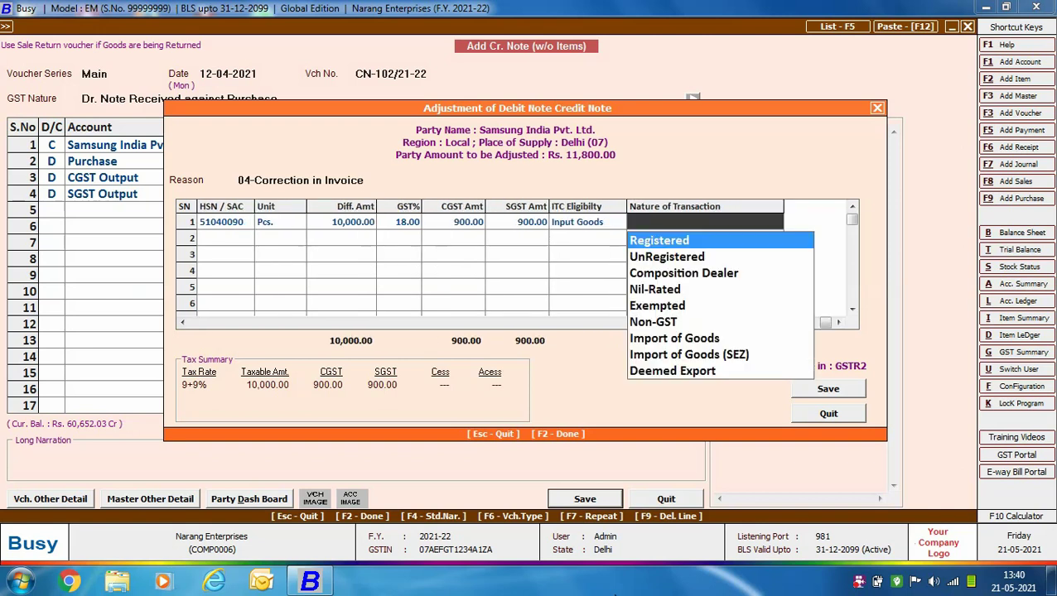
key(Return)
click(846, 393)
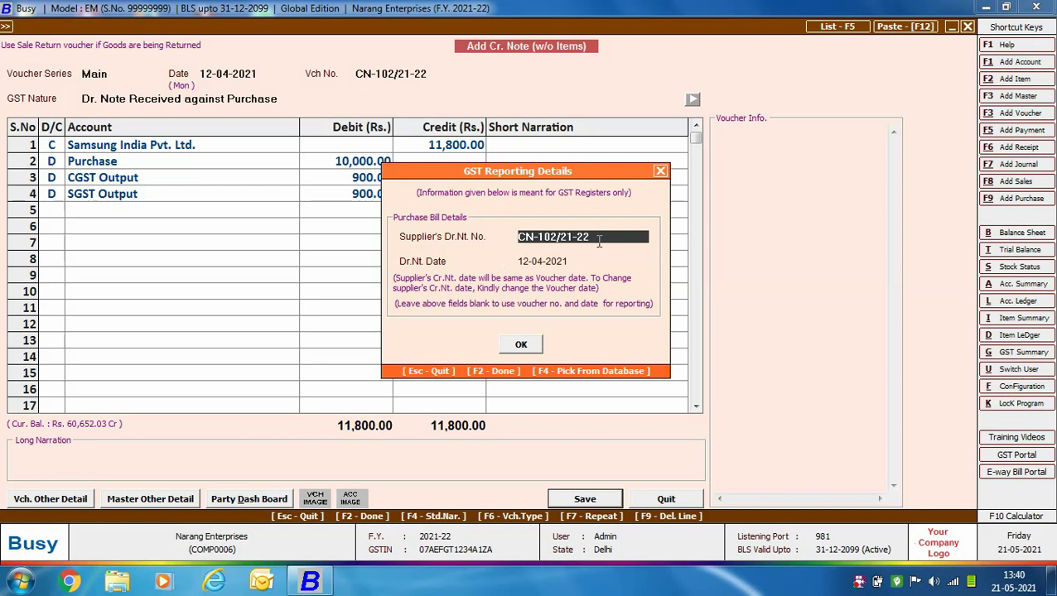
- Enter supplier's debit note number SL/33/21-22 in the GST reporting details, save the credit note voucher and leave the entry form
text(SL/33/21-22)
key(Return)
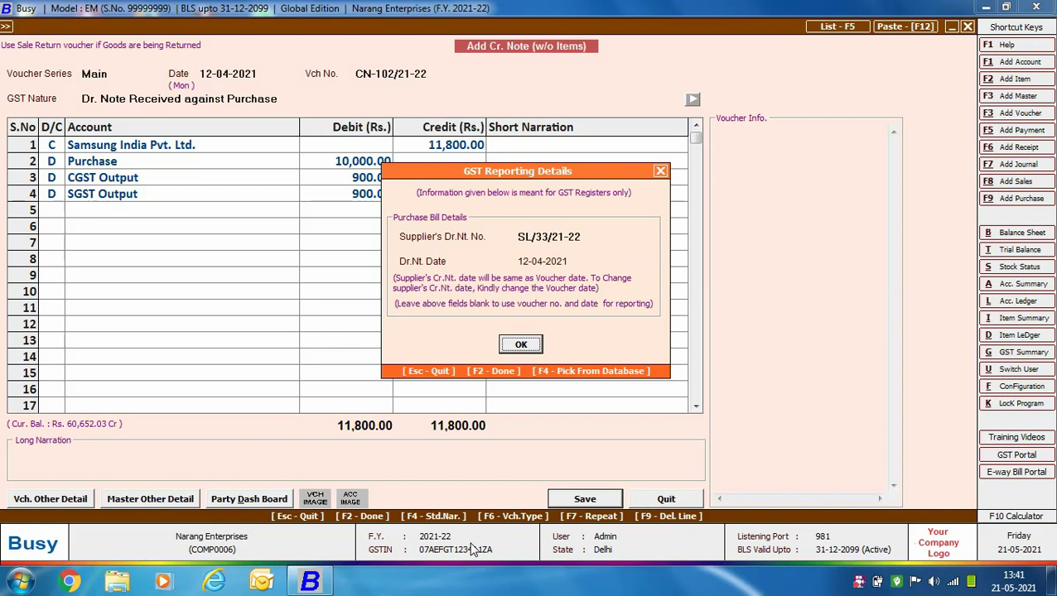
key(Return)
key(Escape)
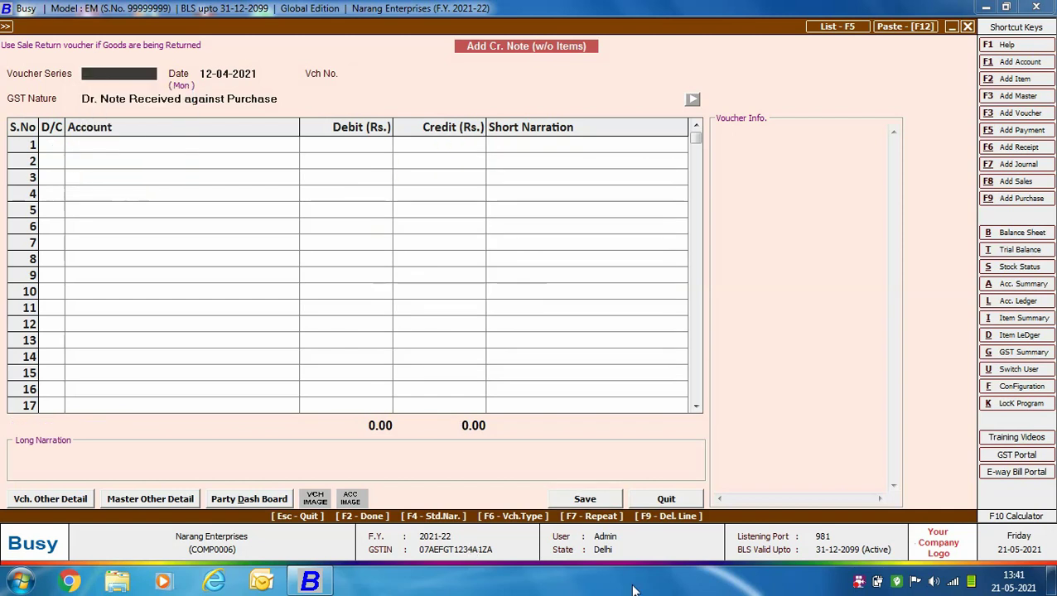
key(Escape)
key(Escape)
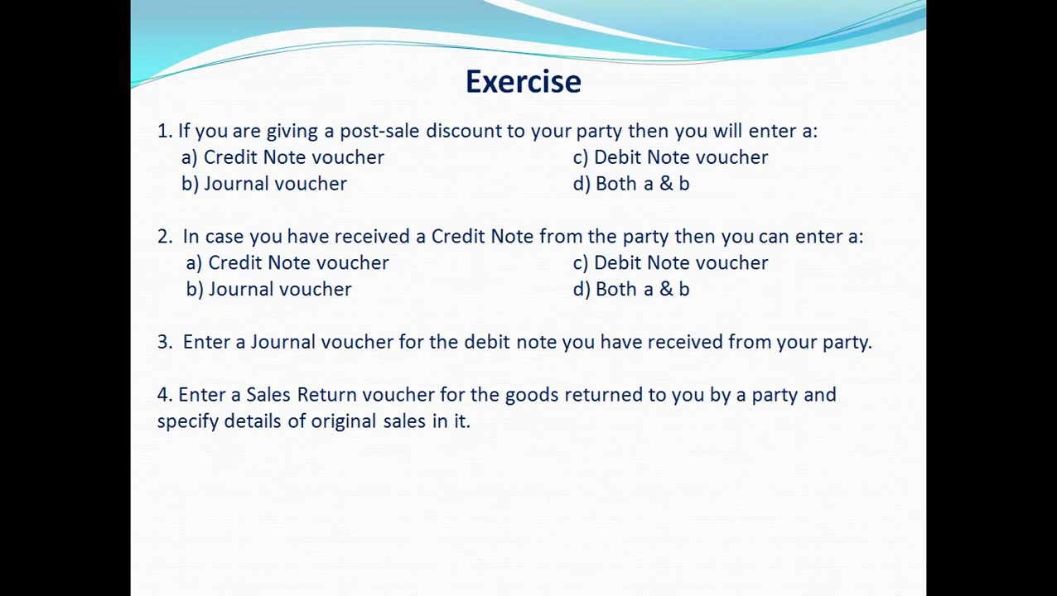
key(Right)
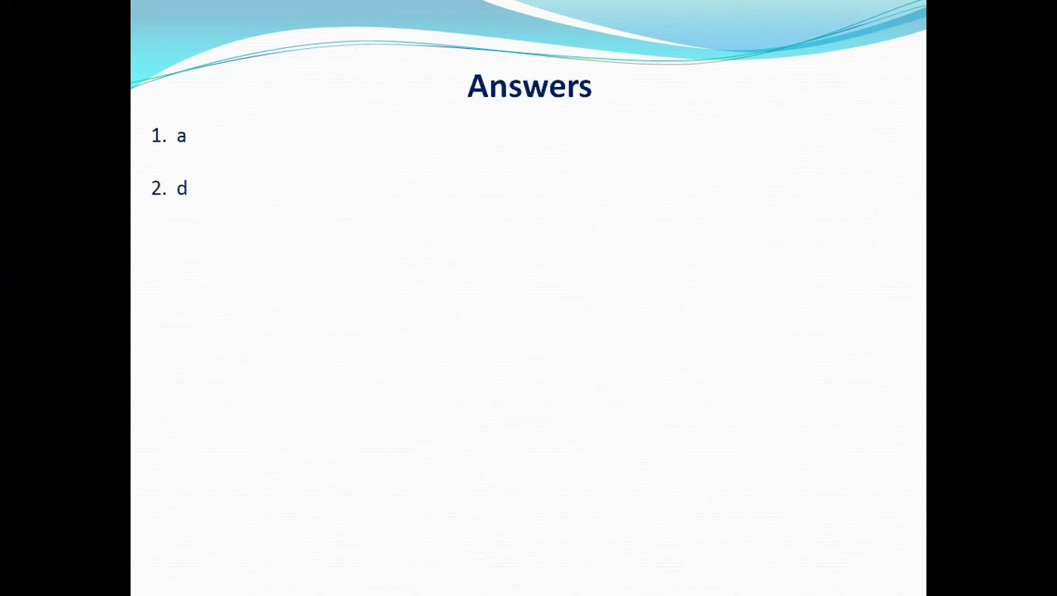